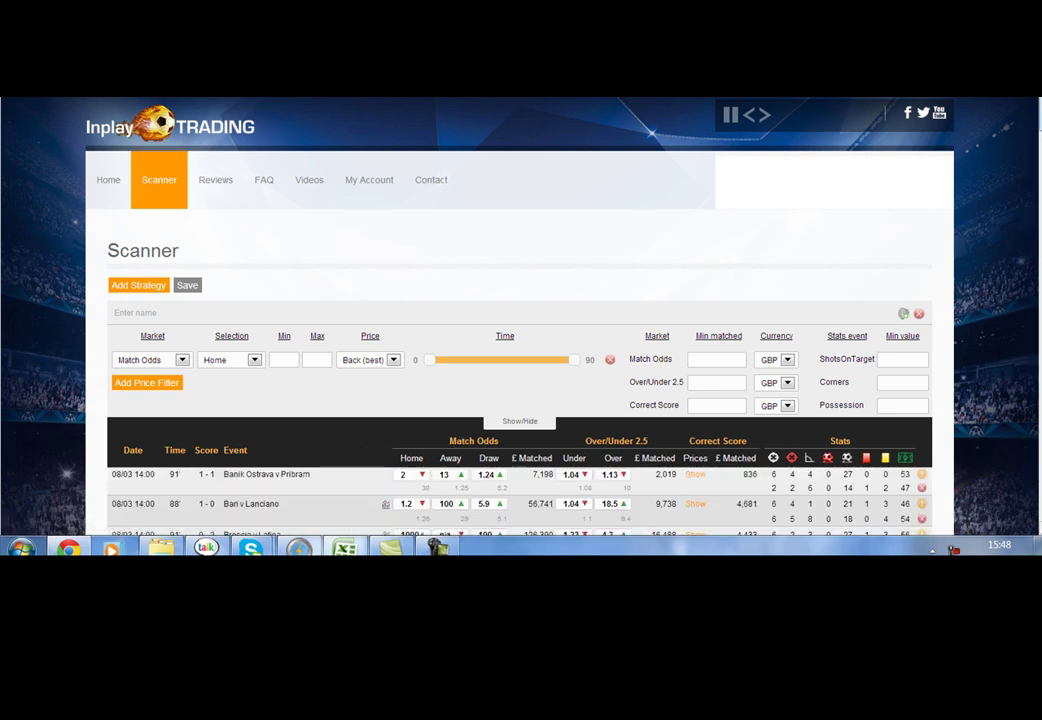
# - Enter Min matched values: 10000 for Match Odds, 2000 for Over/Under 2.5, 1000 for Correct Score
pyautogui.scroll(-3, 520, 320)
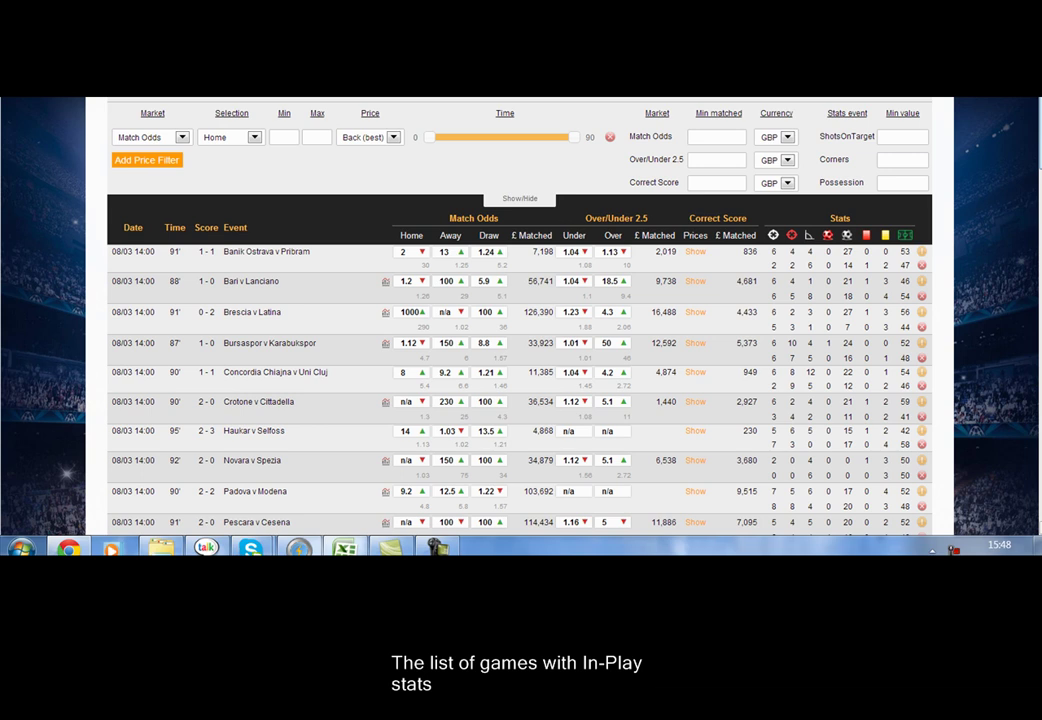
pyautogui.scroll(-15, 520, 320)
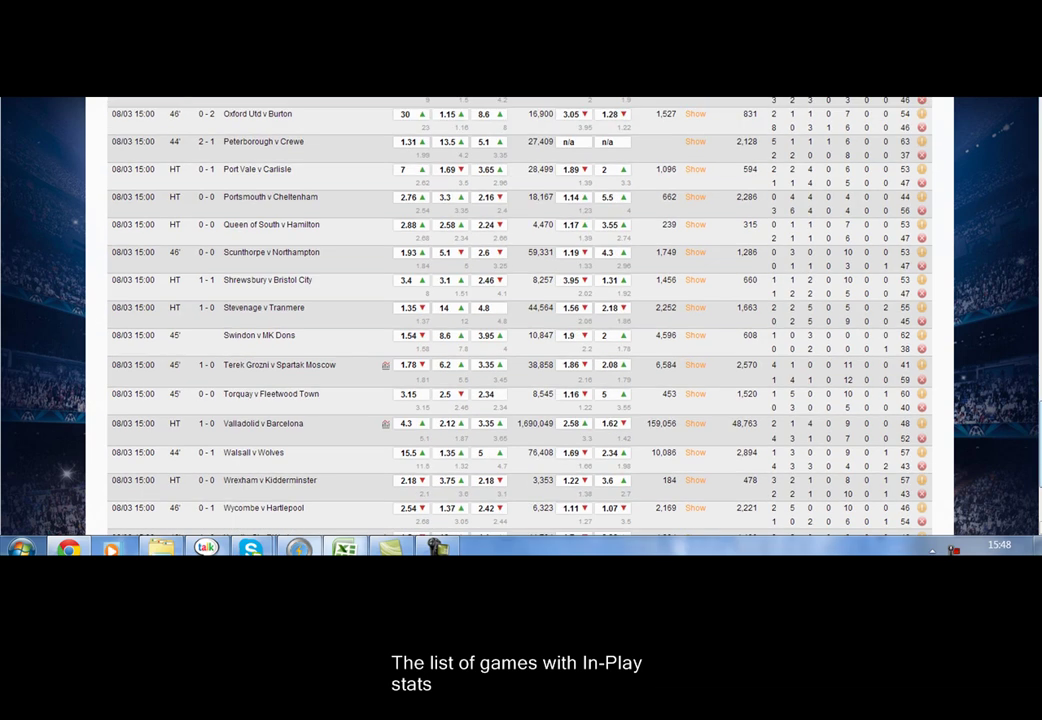
pyautogui.scroll(10, 520, 320)
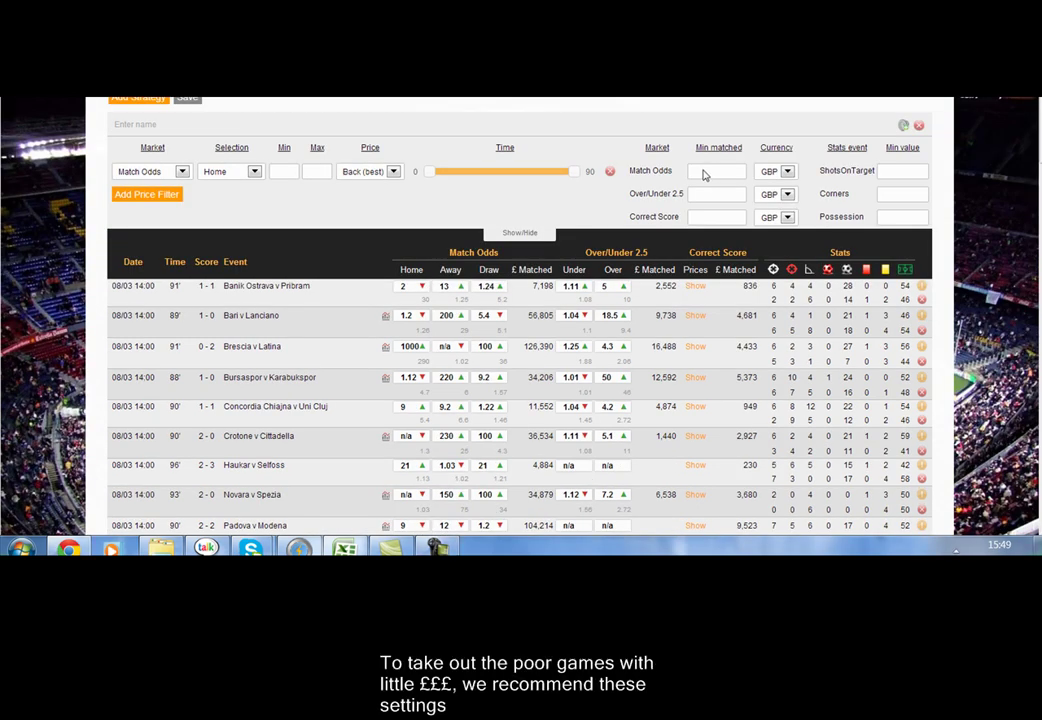
pyautogui.click(712, 172)
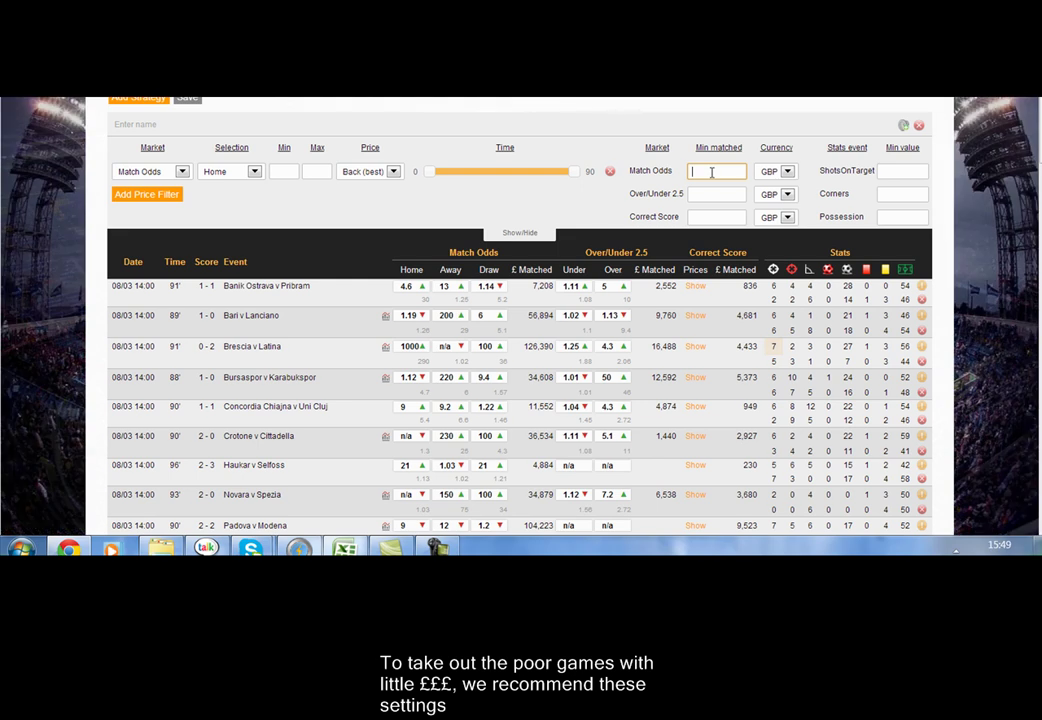
pyautogui.write('10000')
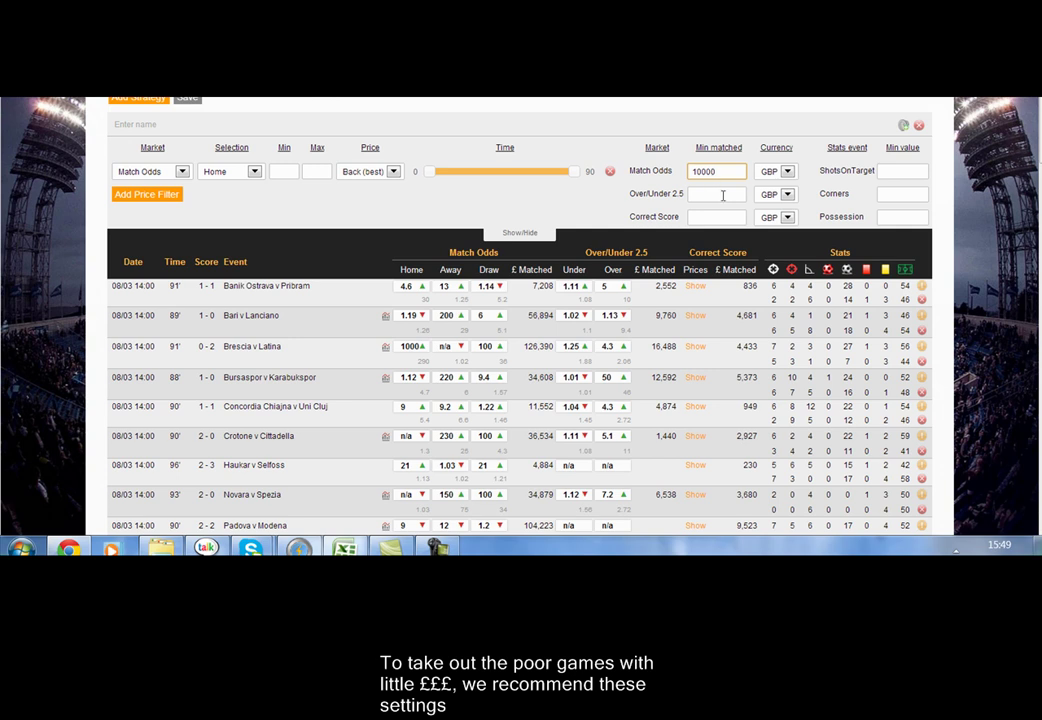
pyautogui.click(716, 195)
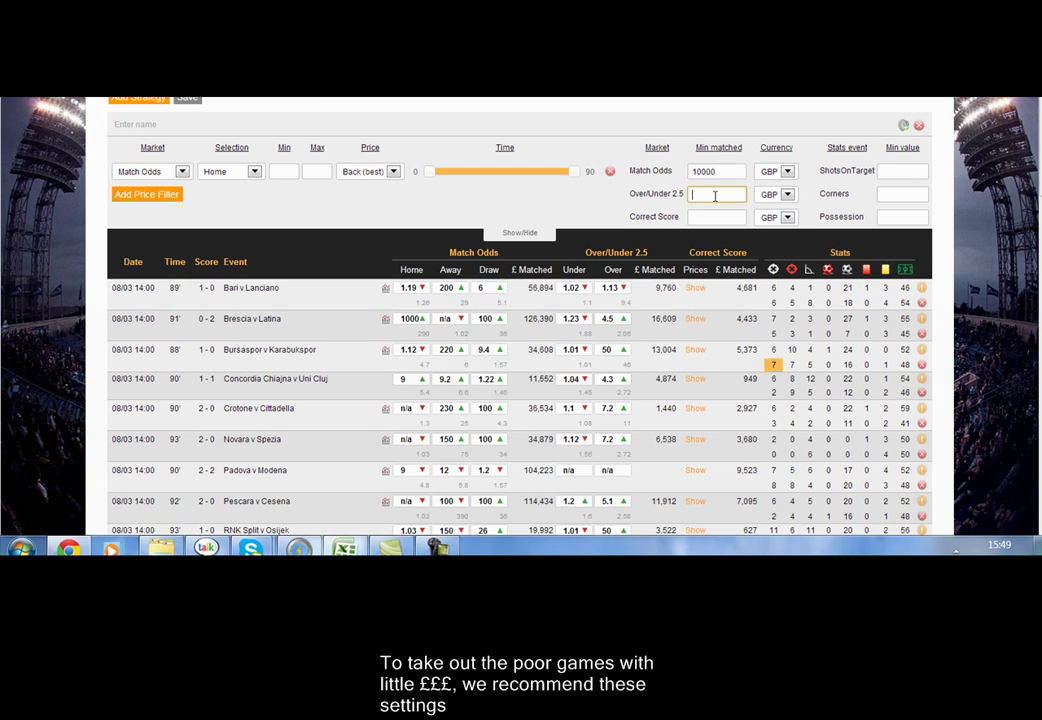
pyautogui.write('2000')
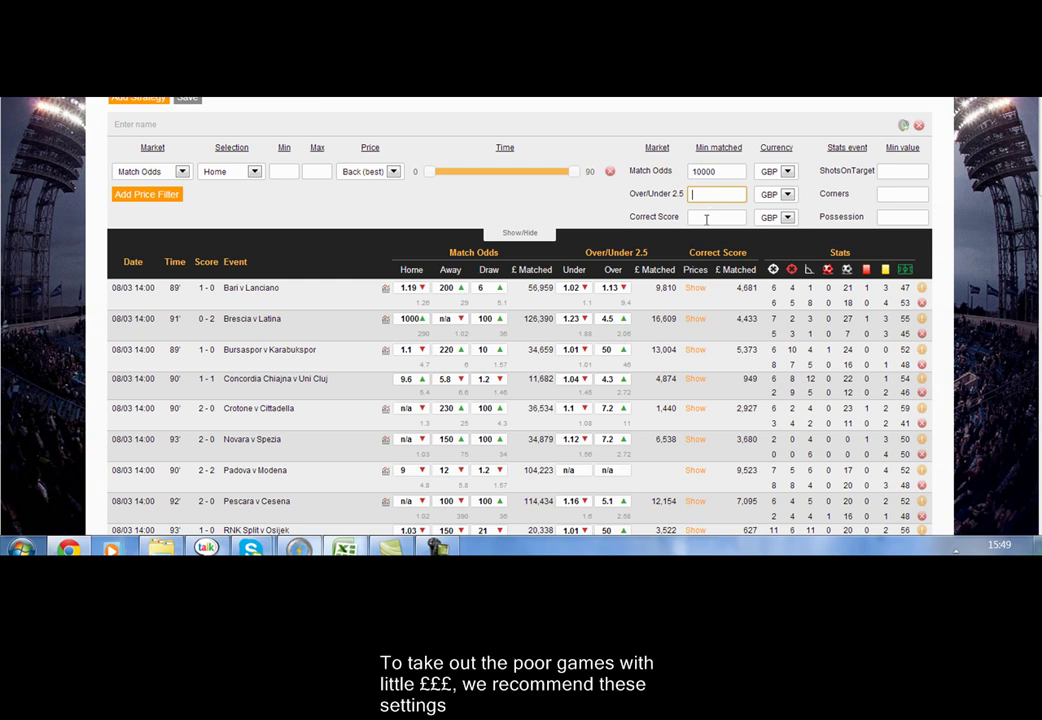
pyautogui.click(706, 218)
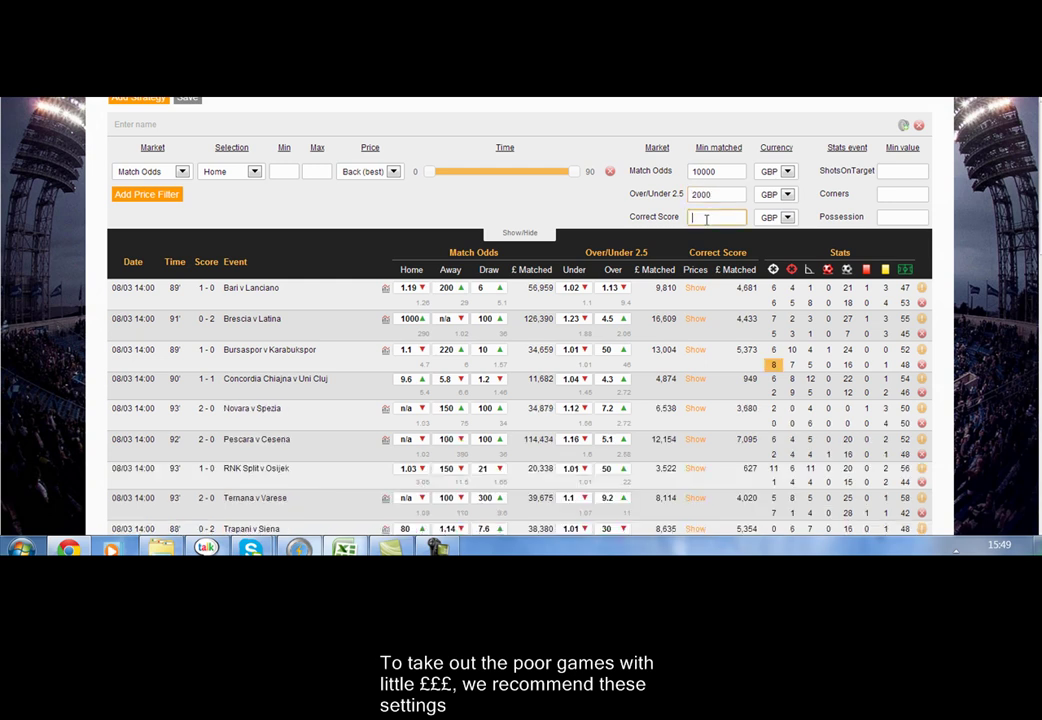
pyautogui.write('1000')
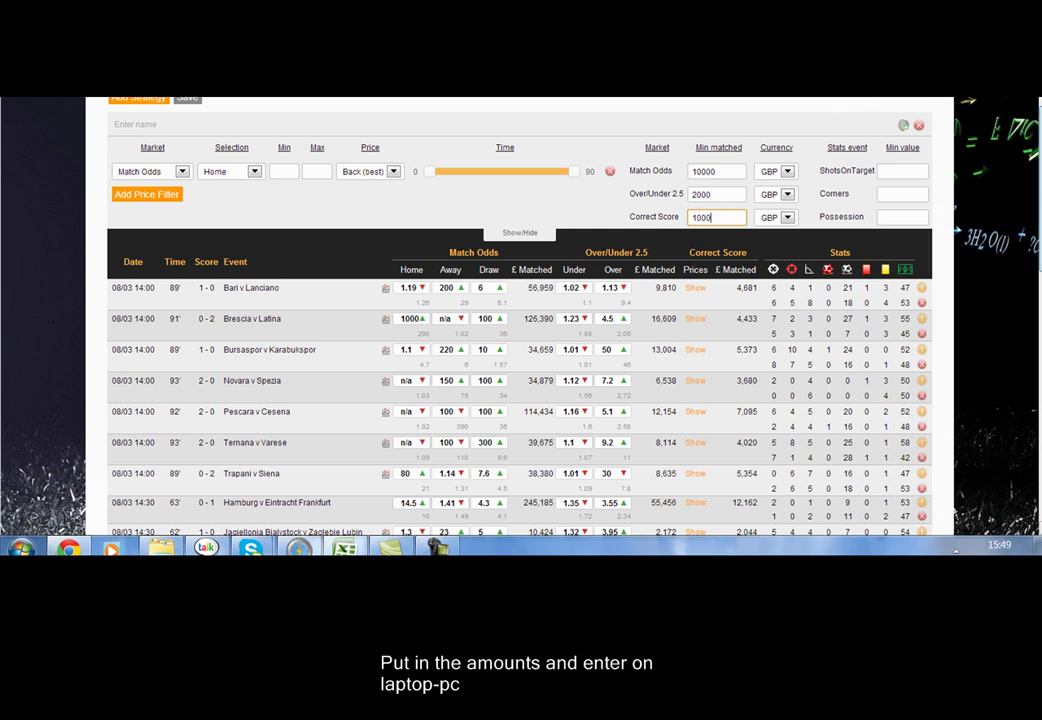
pyautogui.scroll(-3, 518, 320)
pyautogui.scroll(-10, 518, 320)
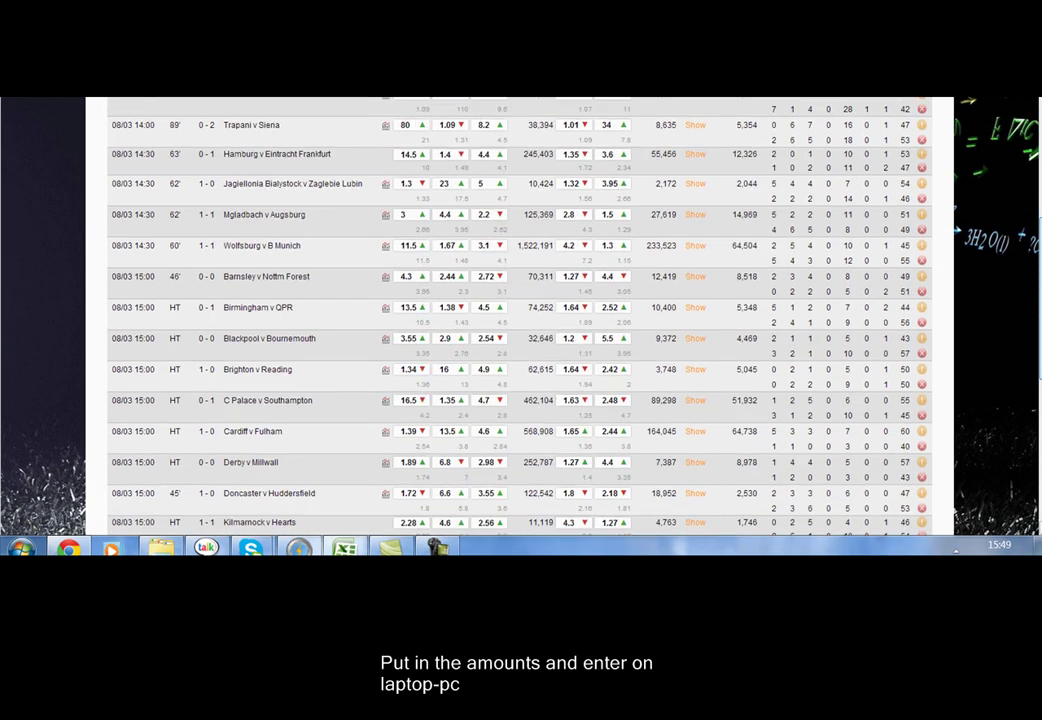
pyautogui.scroll(13, 518, 320)
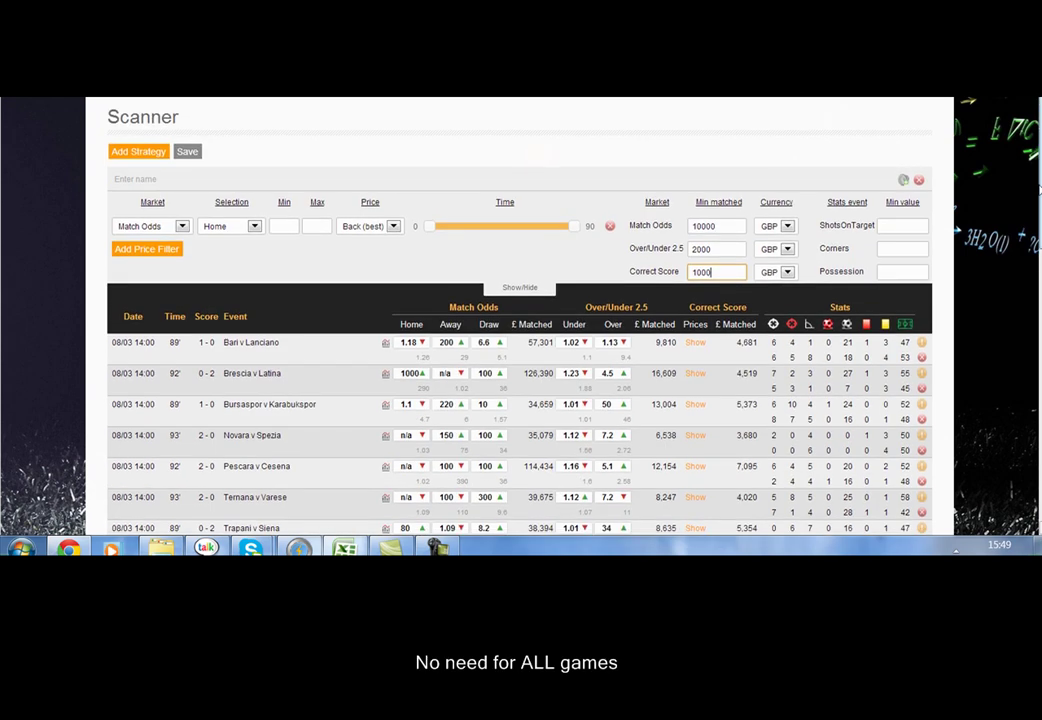
pyautogui.scroll(-4, 518, 320)
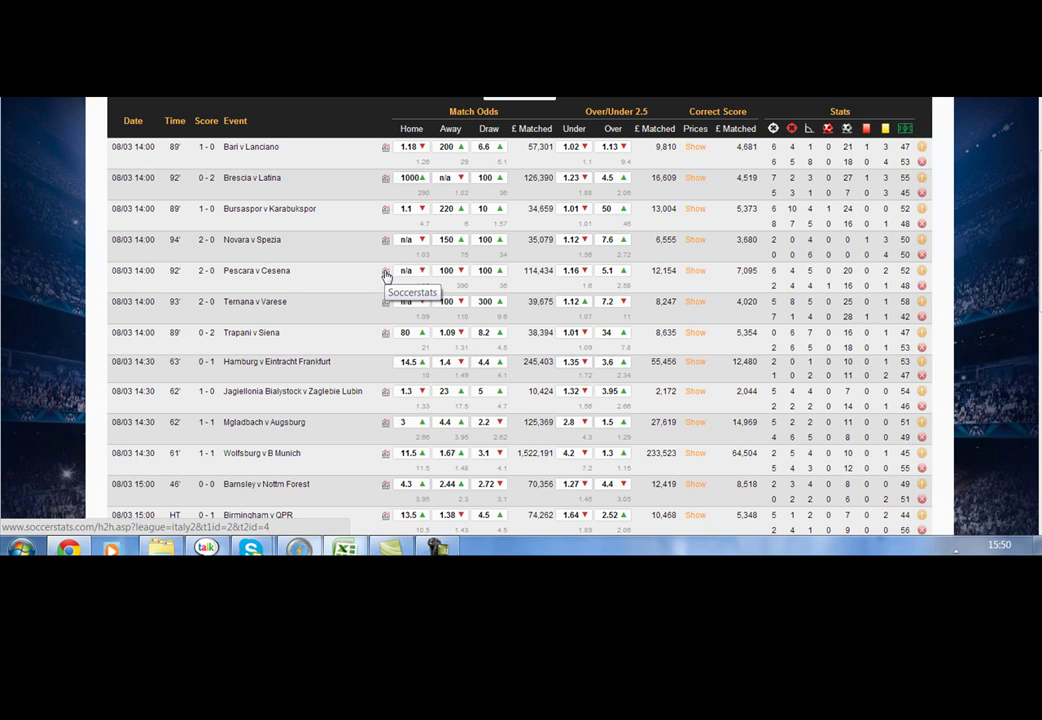
# - Sort the games by the Time column, toggle the order back, and preview the odds price charts
pyautogui.click(175, 121)
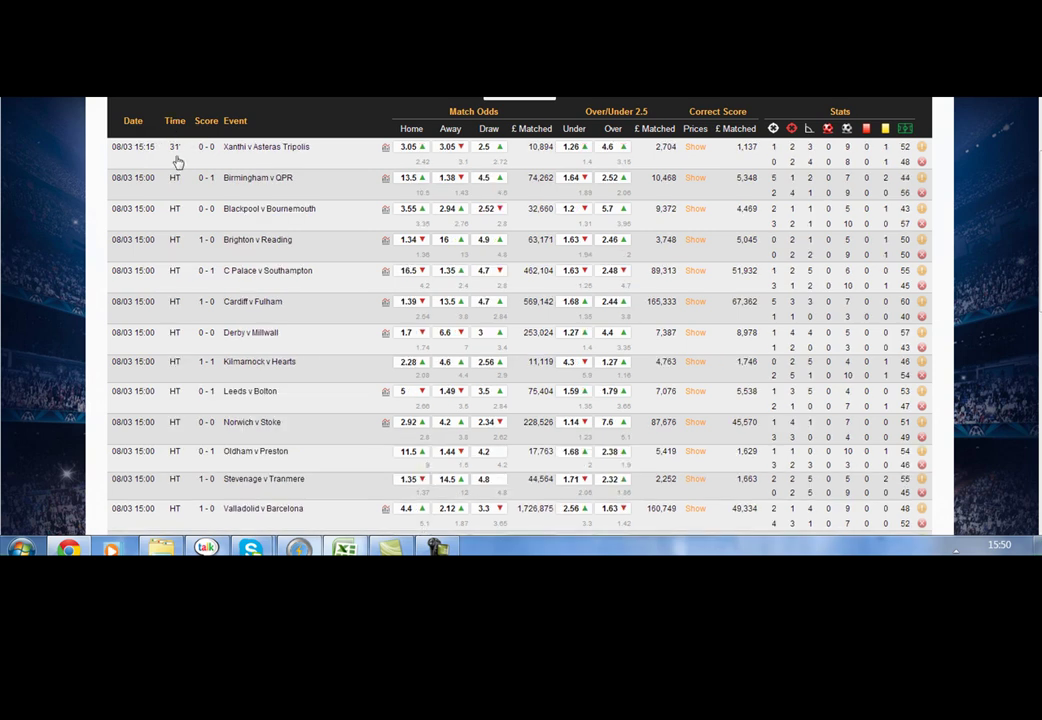
pyautogui.click(174, 110)
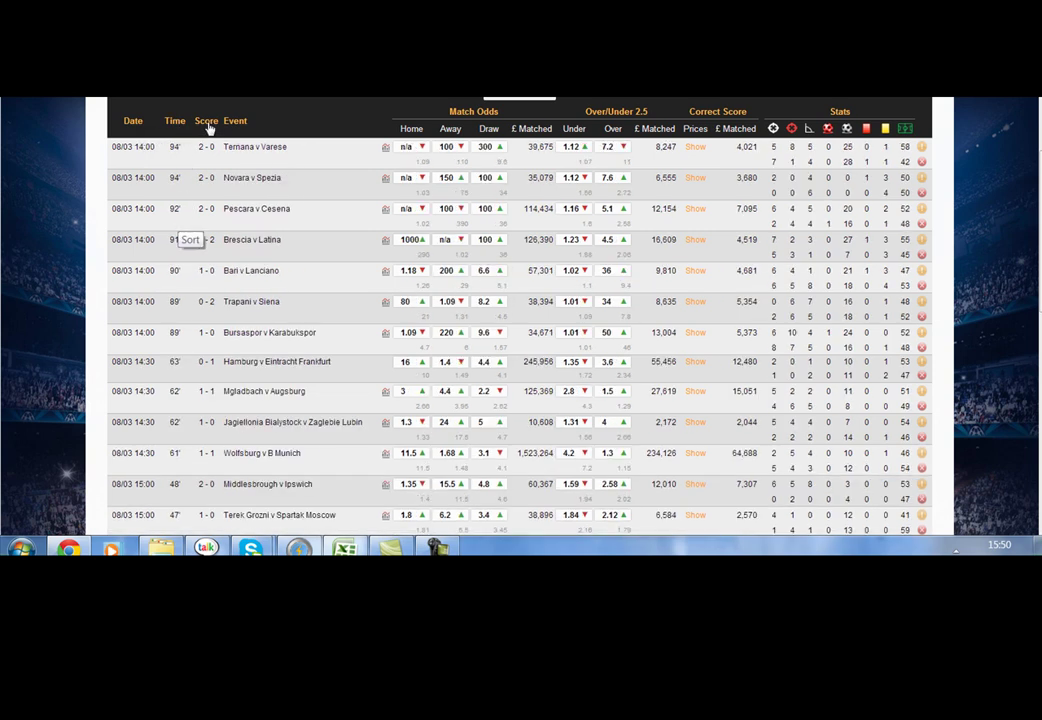
pyautogui.click(170, 106)
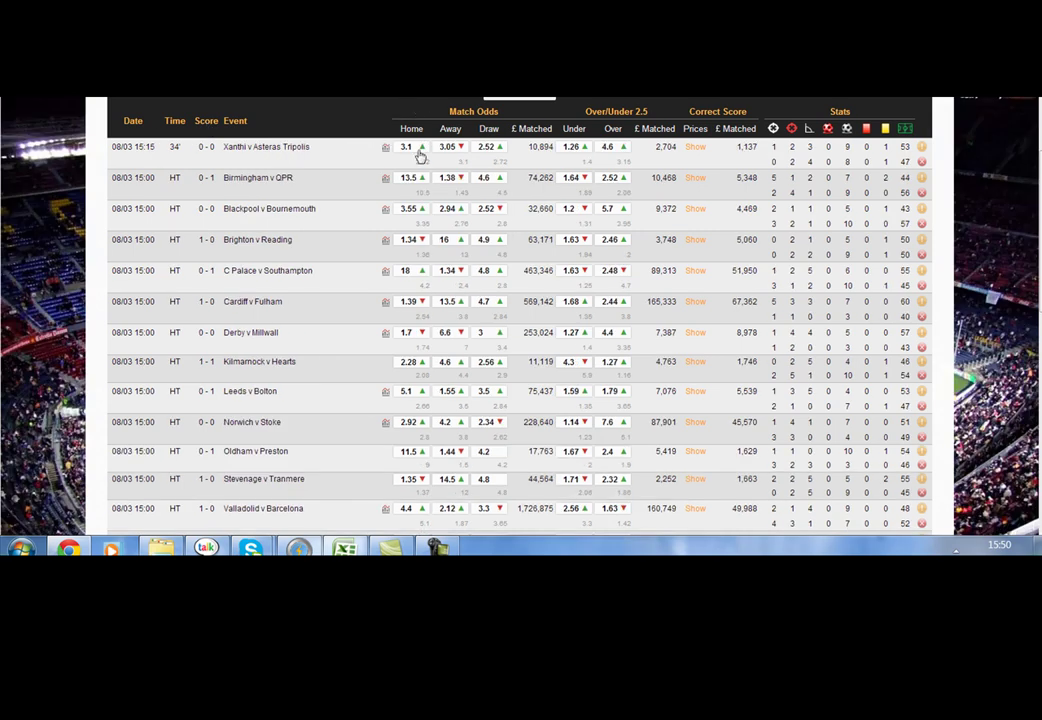
pyautogui.moveTo(408, 148)
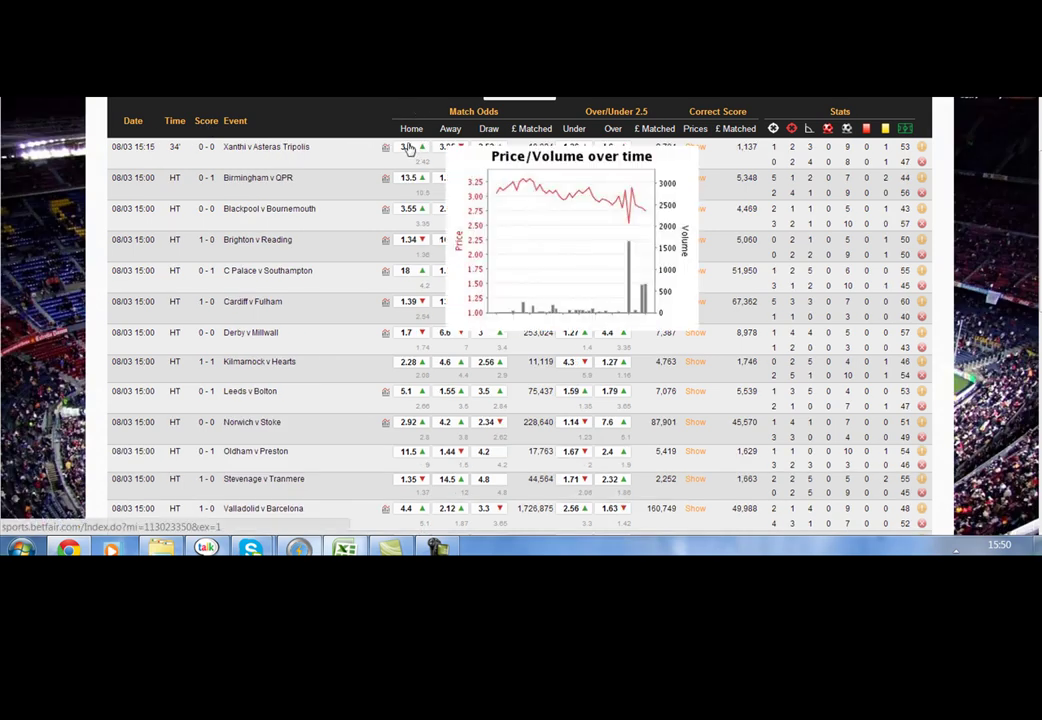
pyautogui.moveTo(575, 150)
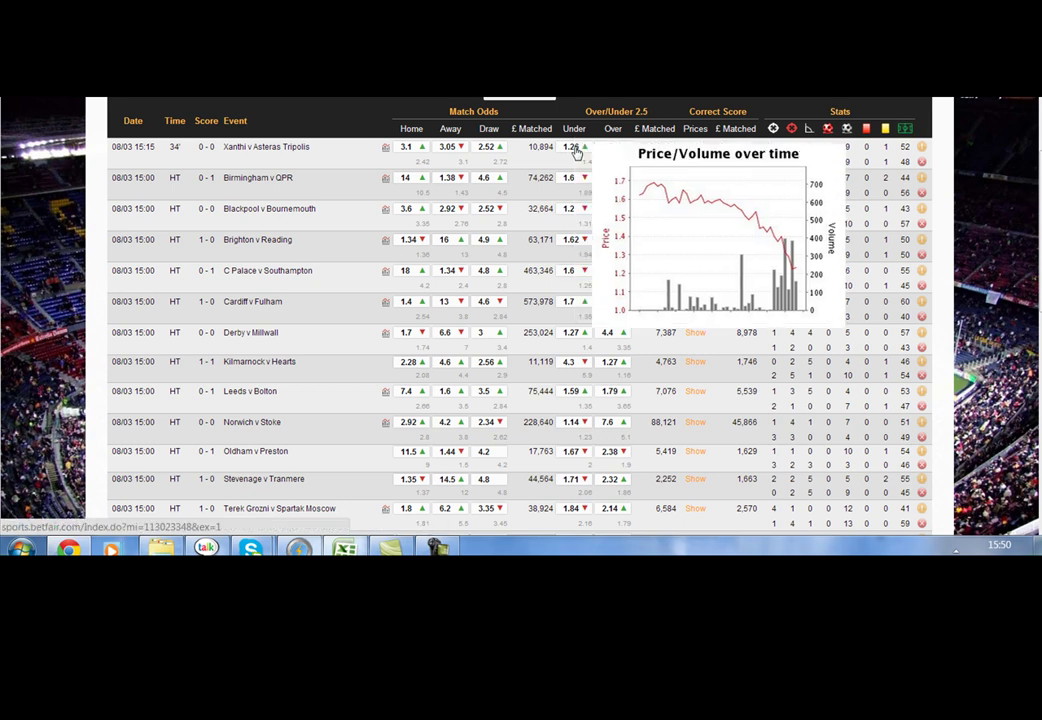
pyautogui.moveTo(697, 150)
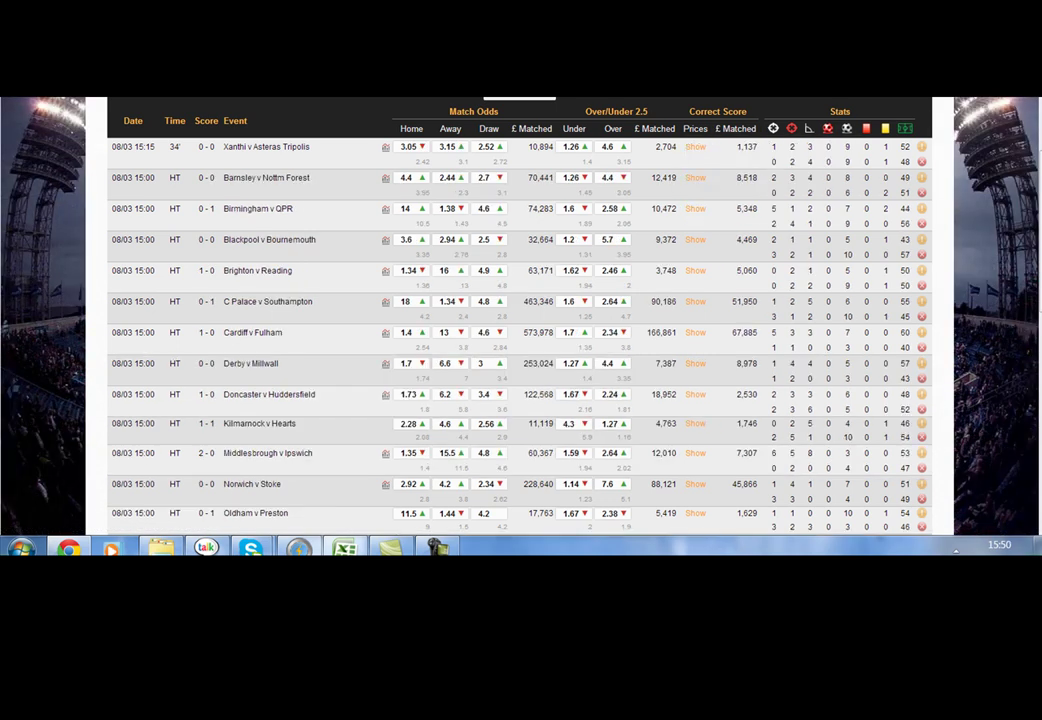
pyautogui.scroll(2, 520, 320)
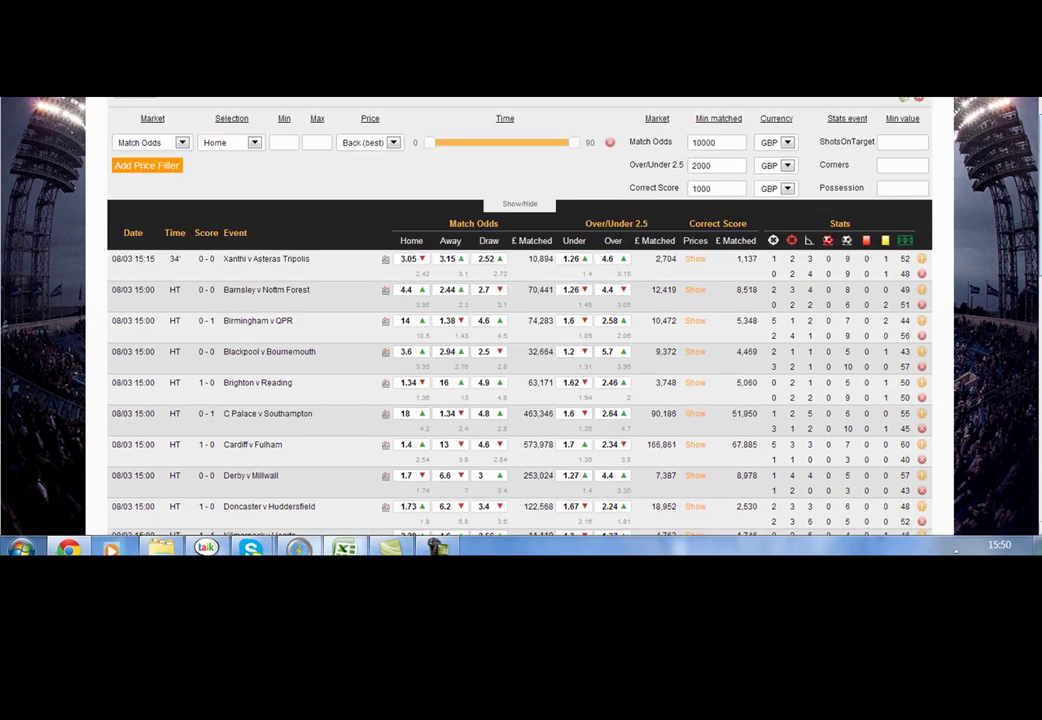
pyautogui.scroll(1, 884, 243)
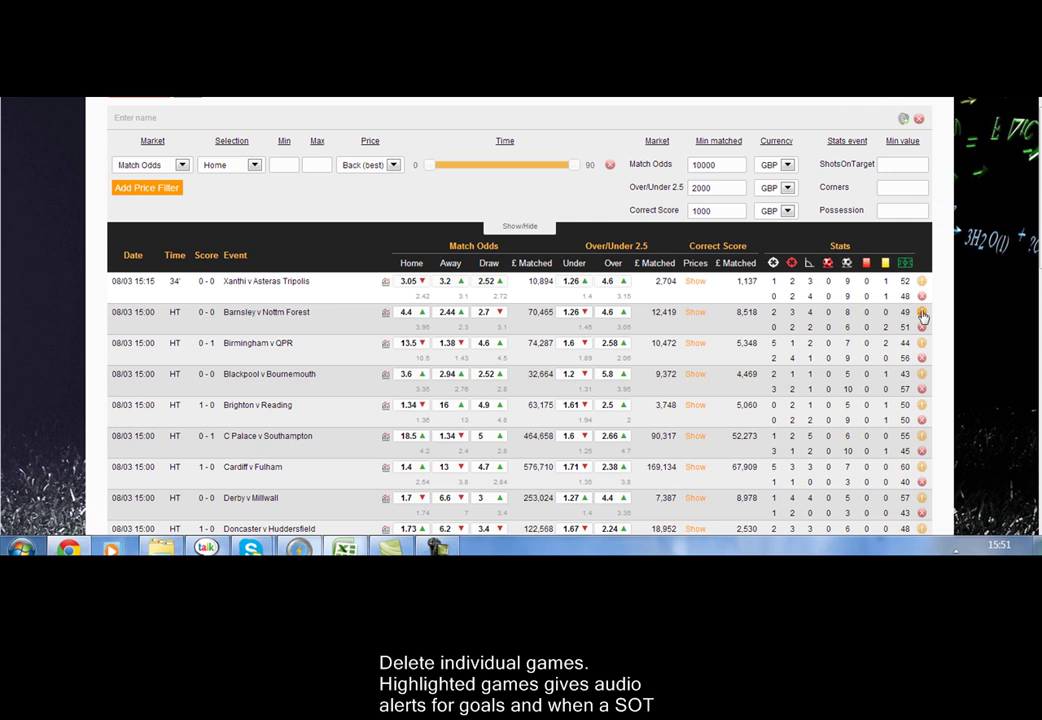
# - Highlight Barnsley v Nottm Forest and Birmingham v QPR, then unhighlight them and Xanthi v Asteras Tripolis
pyautogui.click(922, 314)
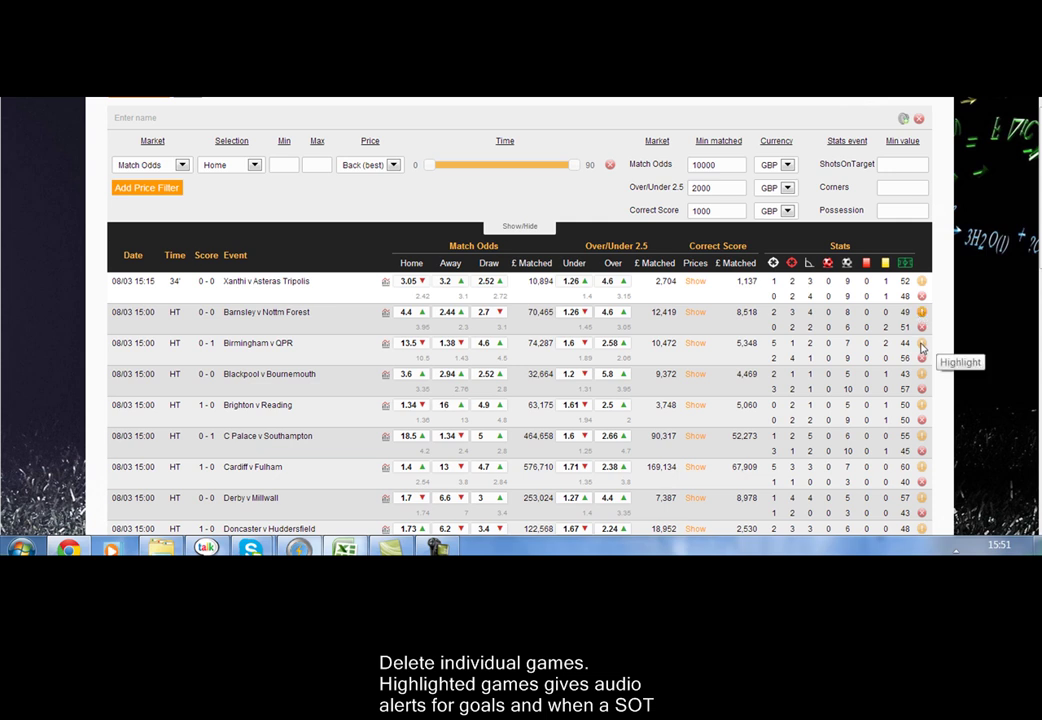
pyautogui.click(922, 345)
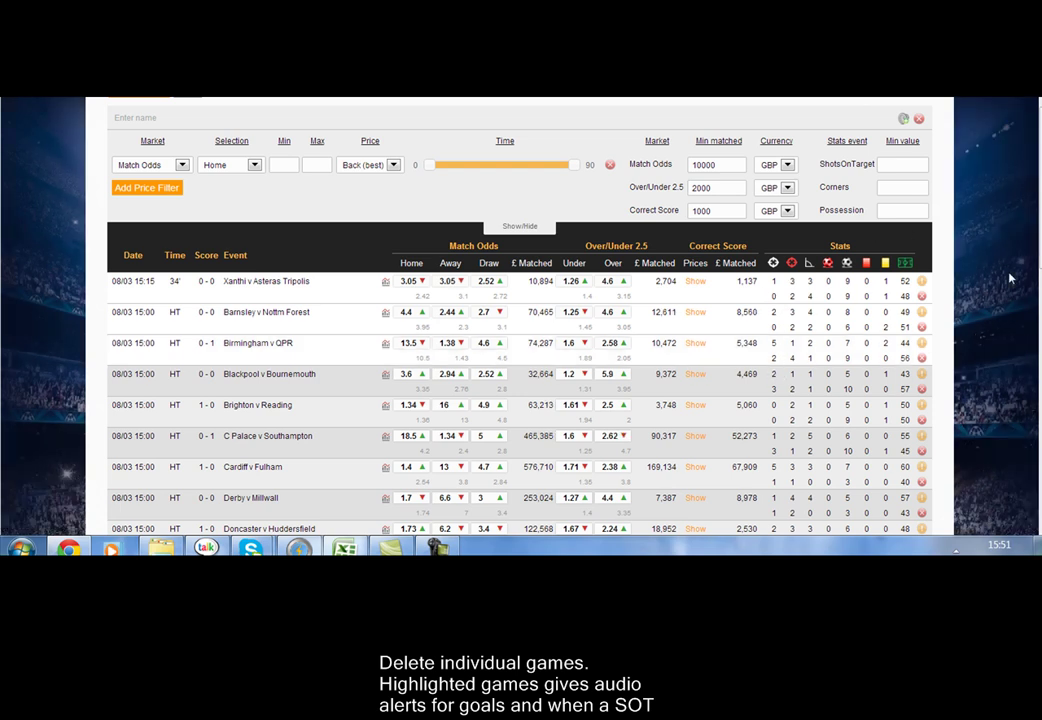
pyautogui.click(921, 344)
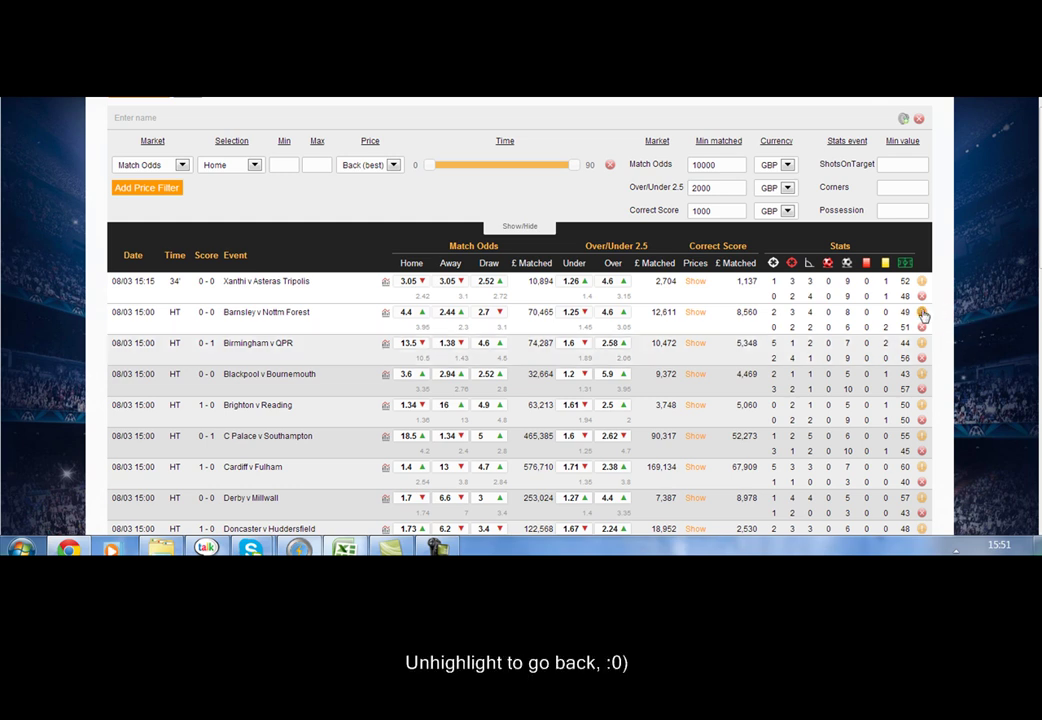
pyautogui.click(921, 313)
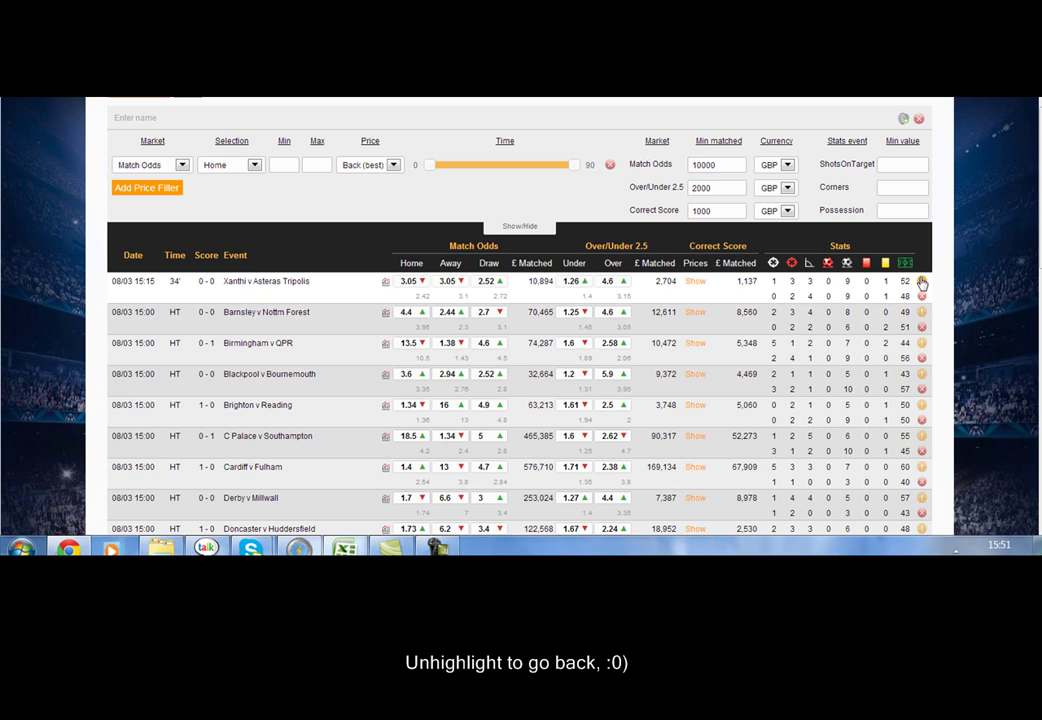
pyautogui.click(921, 283)
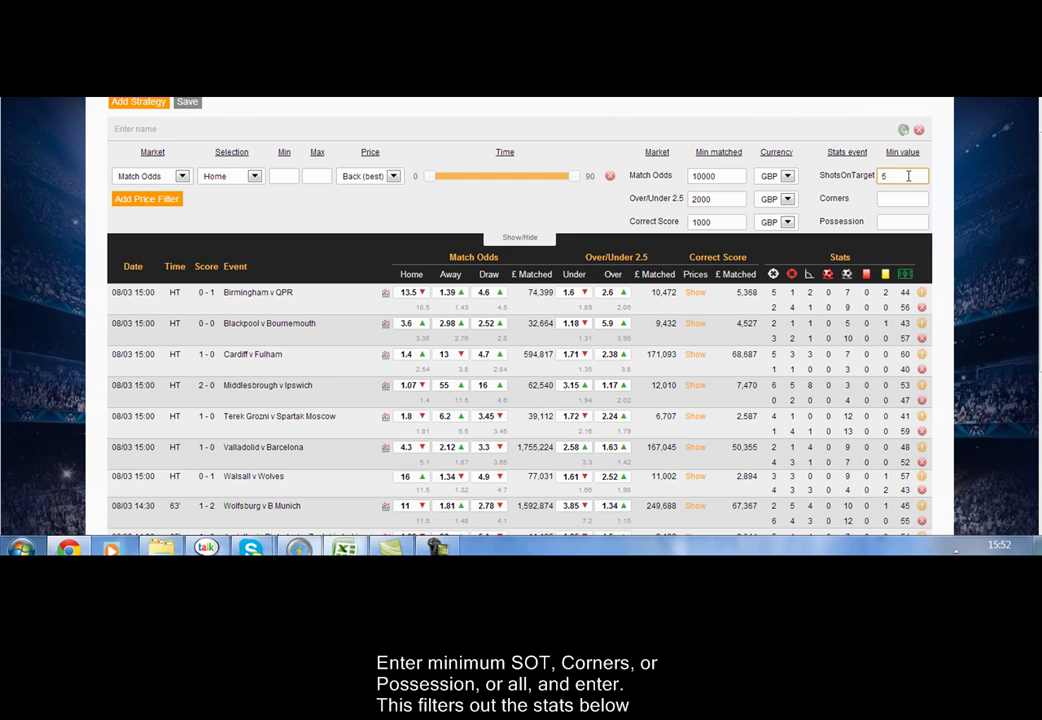
# - Apply a ShotsOnTarget minimum of 8, then delete the value so all live games return
pyautogui.press('BackSpace')
pyautogui.write('8')
pyautogui.press('Return')
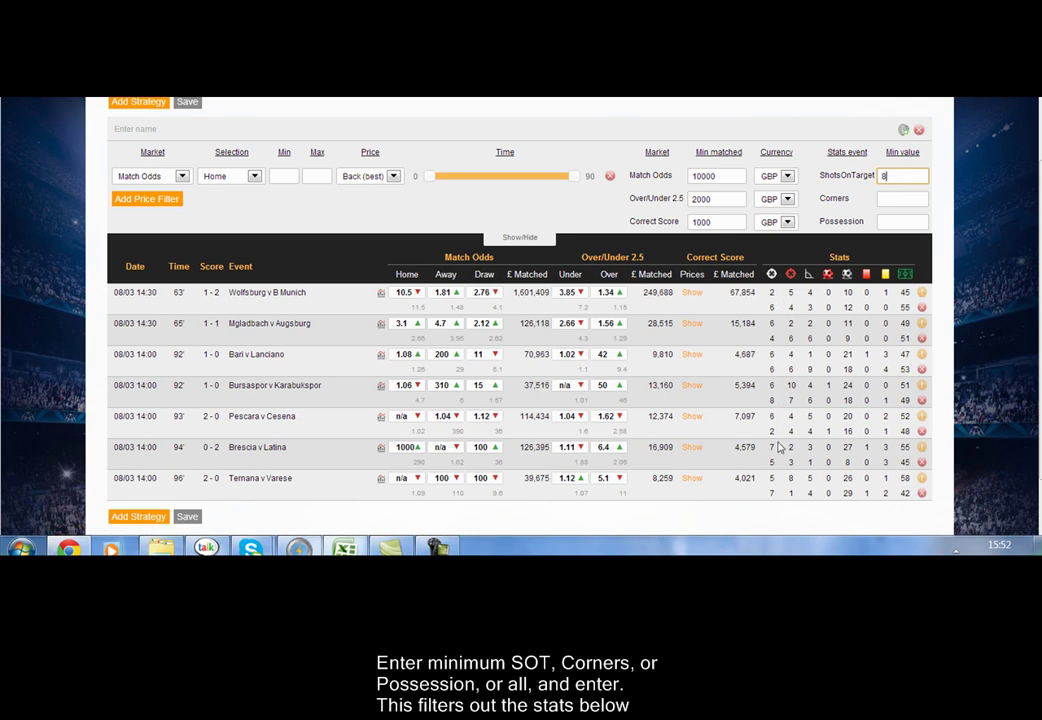
pyautogui.press('BackSpace')
pyautogui.press('Return')
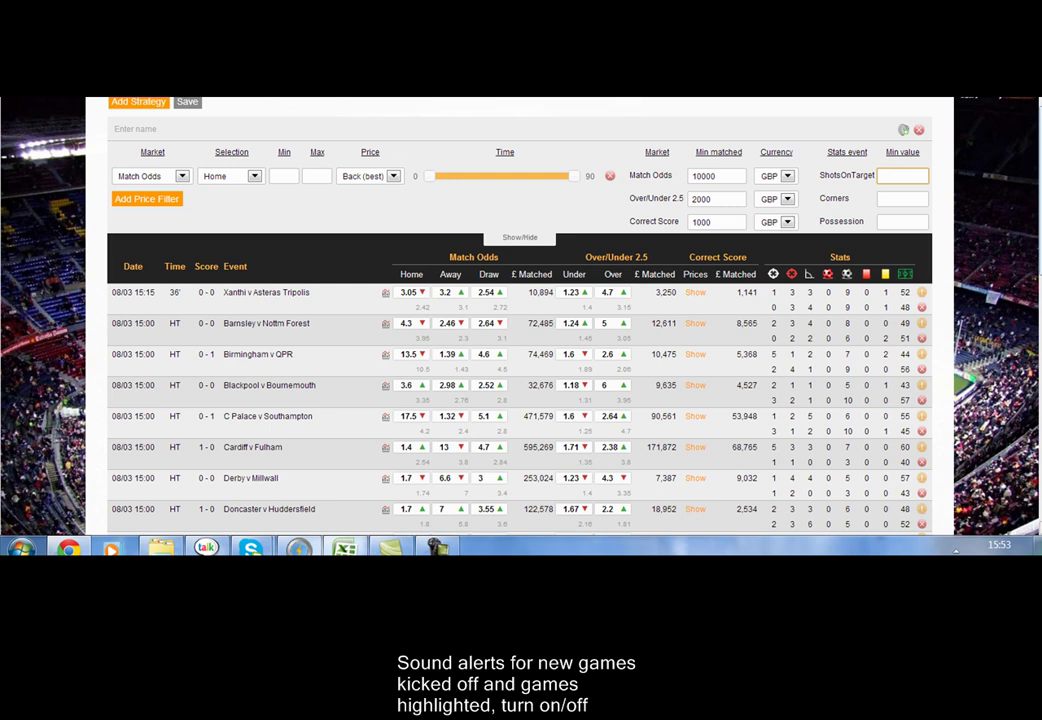
# - Scroll past the last live games down to the blank new-strategy form
pyautogui.scroll(-2, 520, 380)
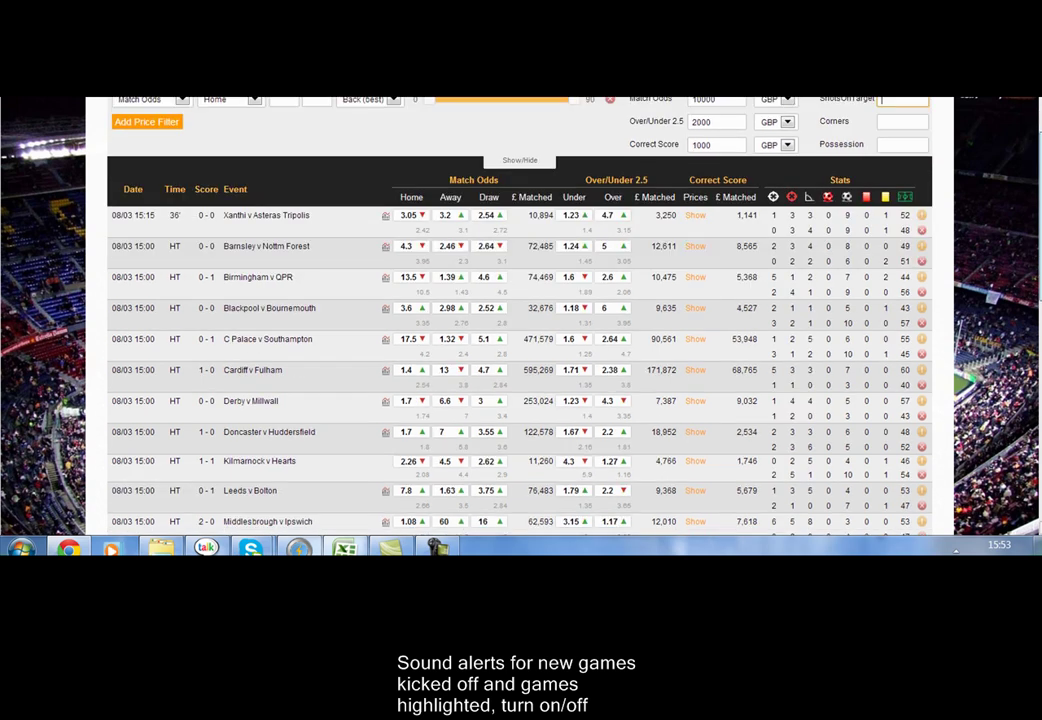
pyautogui.scroll(-6, 520, 320)
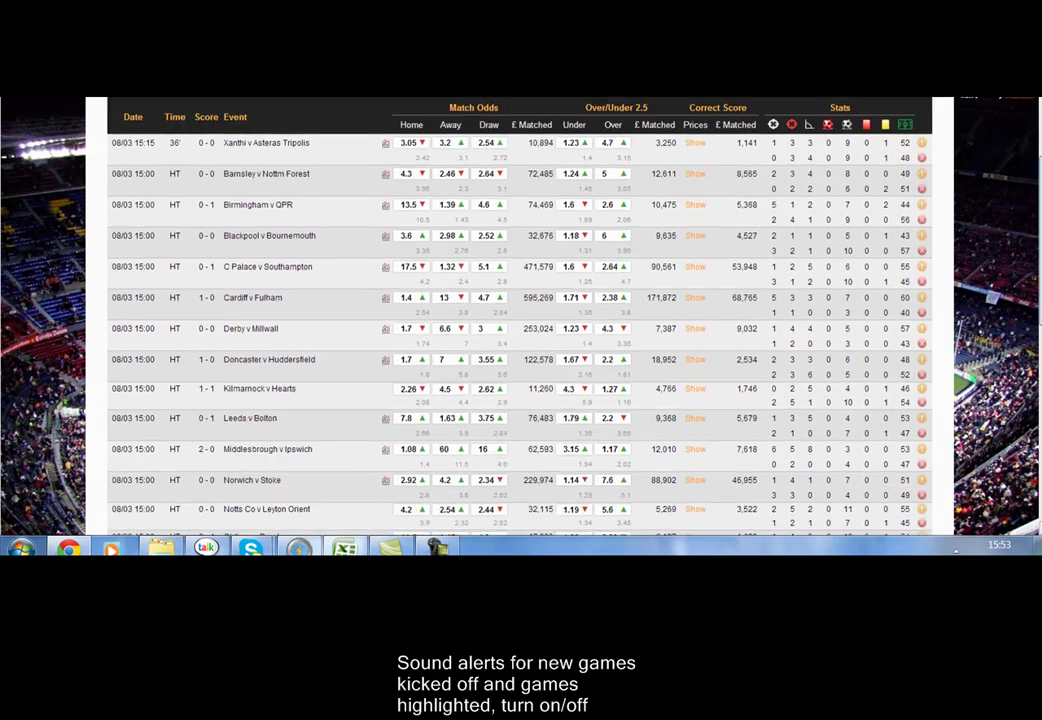
pyautogui.scroll(-8, 1030, 492)
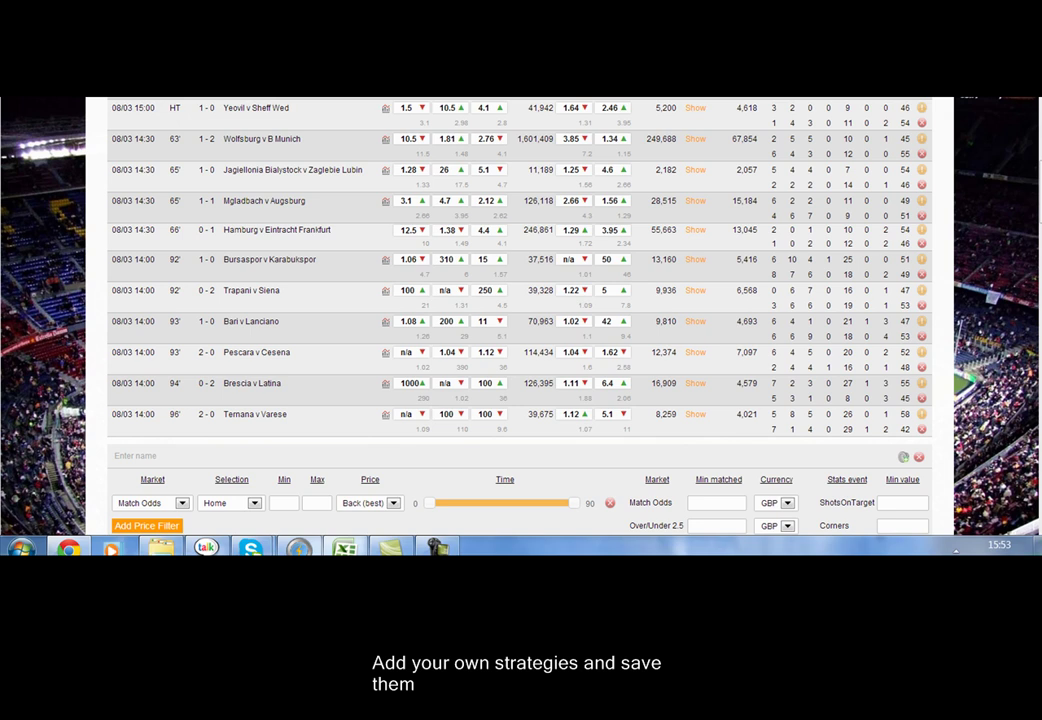
# - Create a Match Odds price filter on Draw with Min 2 and Max 2.6, adding another filter row
pyautogui.scroll(-3, 357, 131)
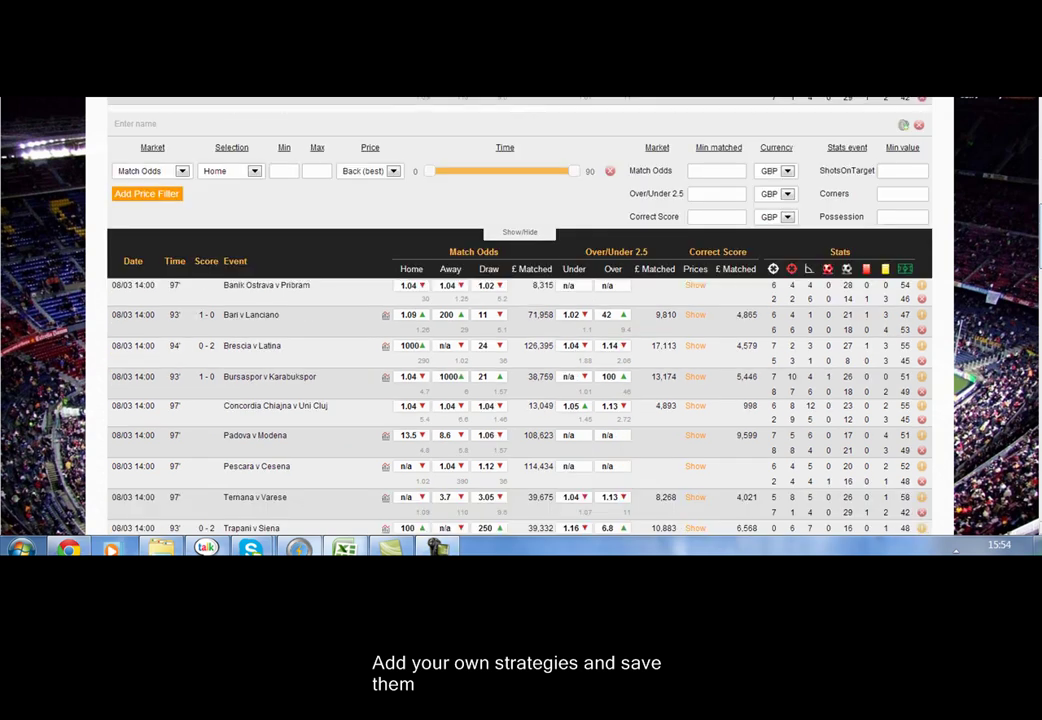
pyautogui.click(182, 171)
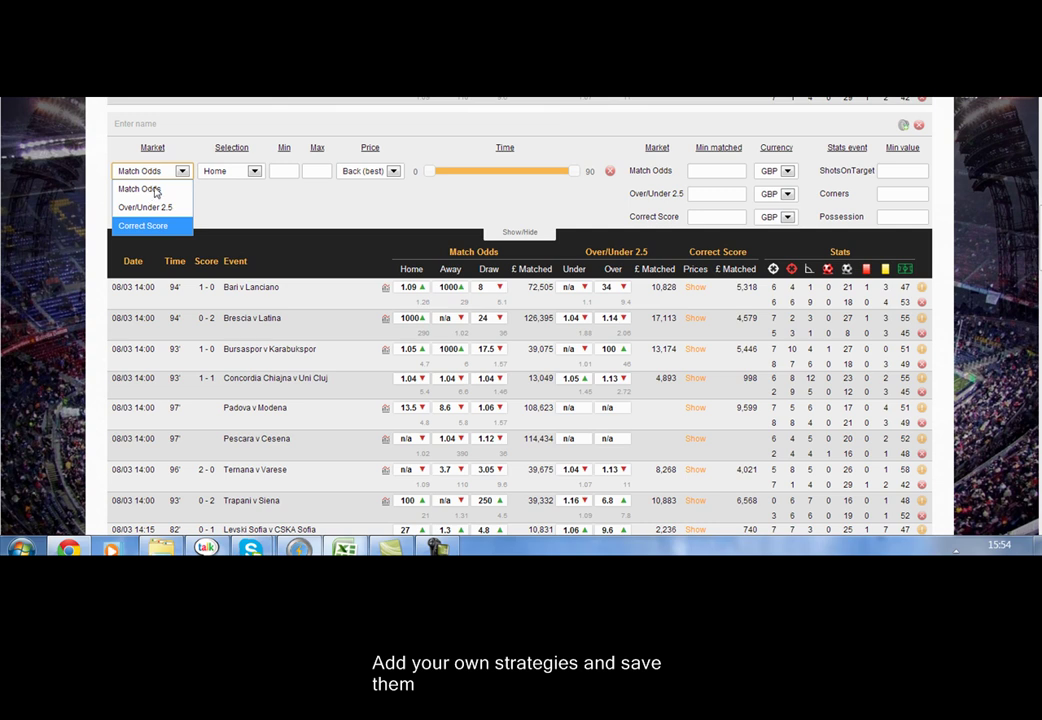
pyautogui.click(155, 190)
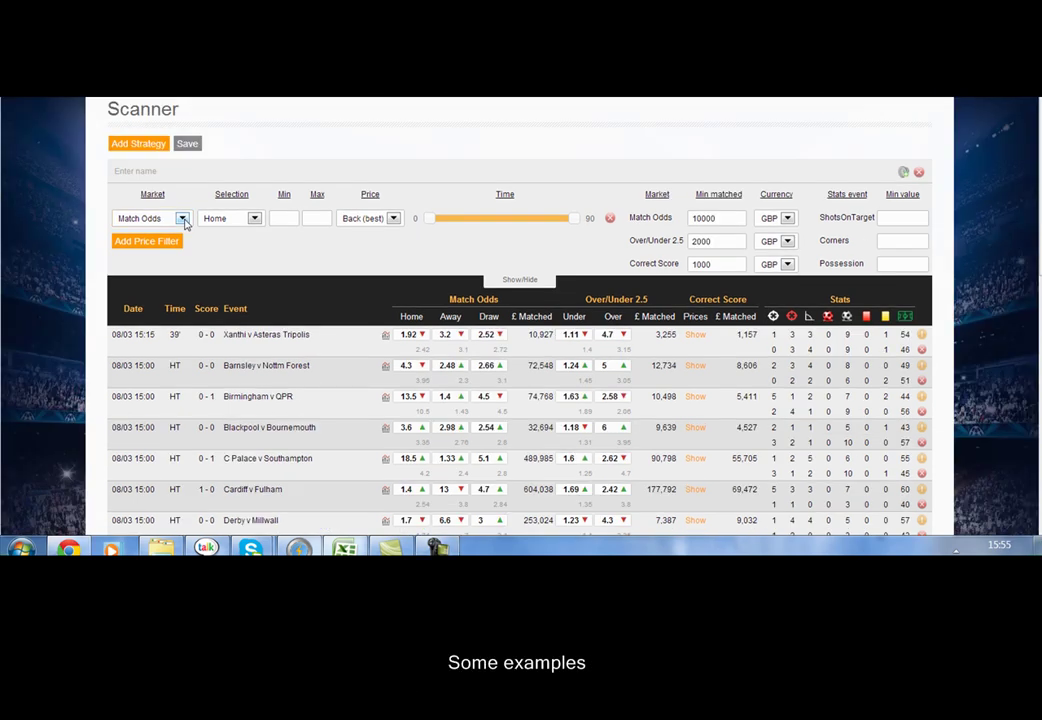
pyautogui.click(182, 219)
pyautogui.click(183, 220)
pyautogui.click(256, 221)
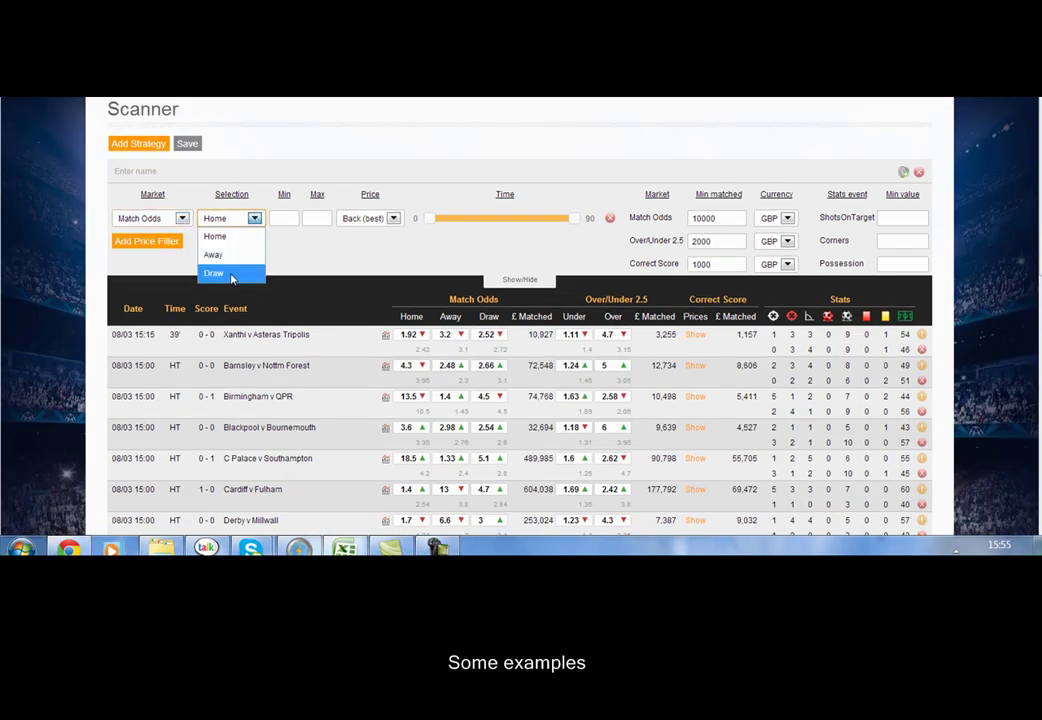
pyautogui.click(232, 275)
pyautogui.click(284, 217)
pyautogui.write('2')
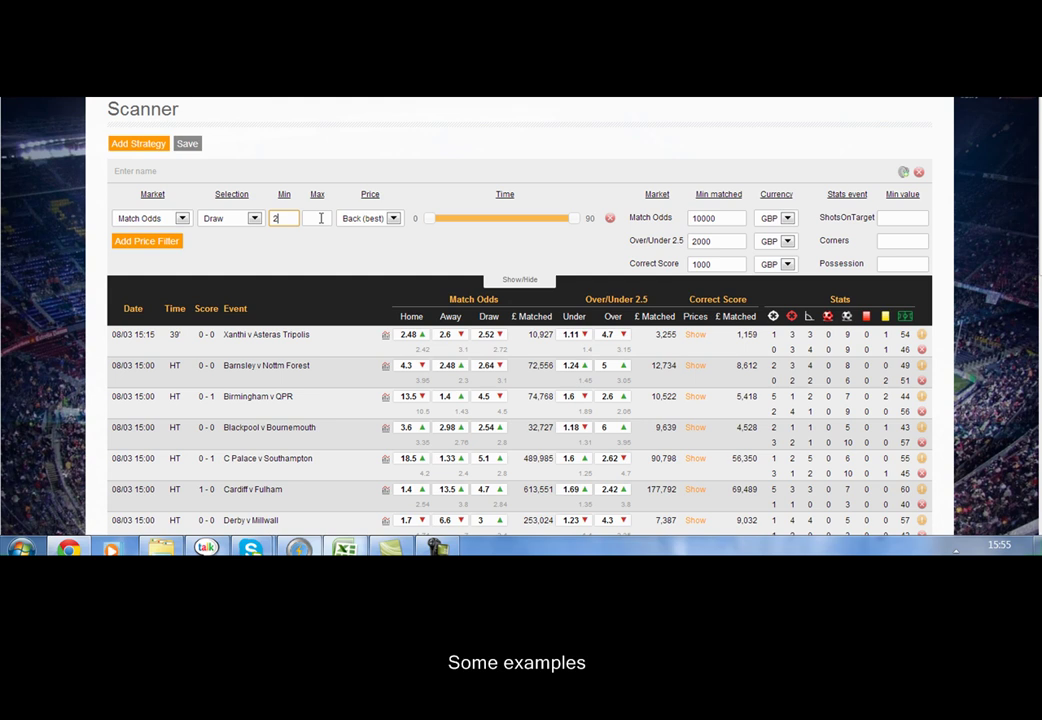
pyautogui.click(321, 218)
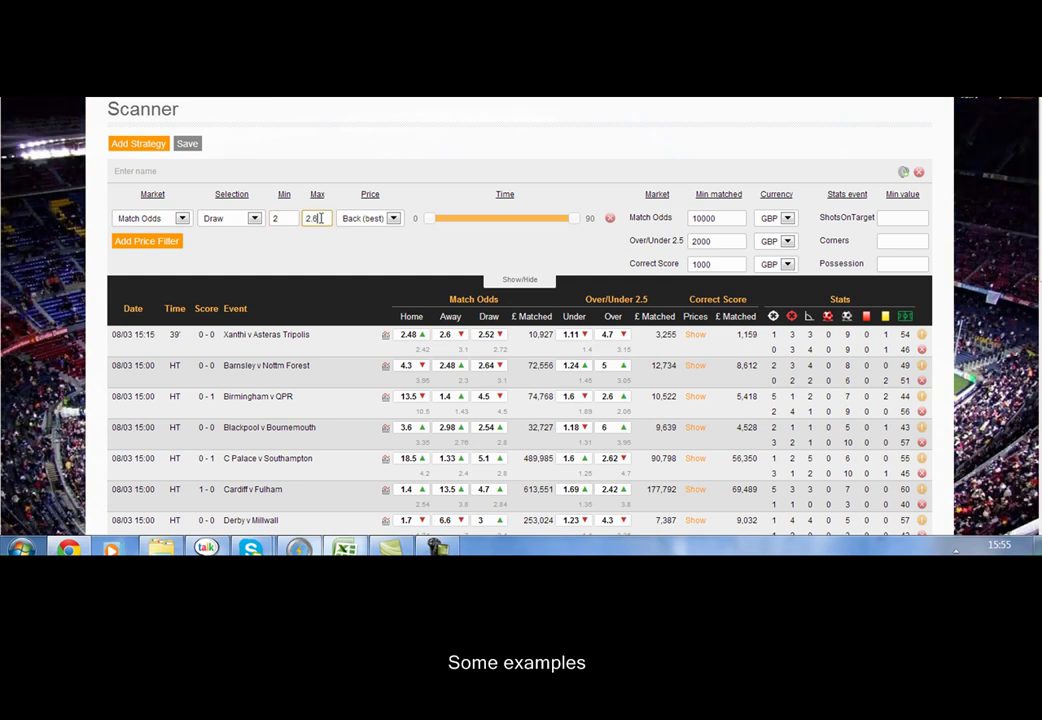
pyautogui.click(152, 244)
# - Switch the second filter row's market to Correct Score, keeping the 0-0 selection
pyautogui.click(182, 241)
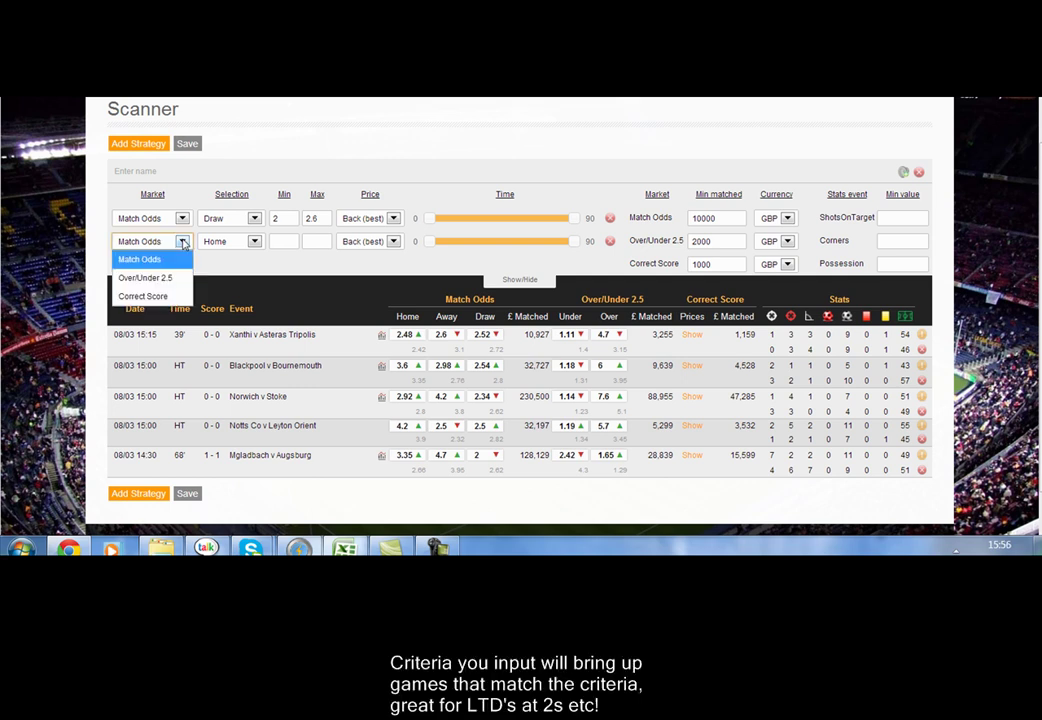
pyautogui.click(157, 297)
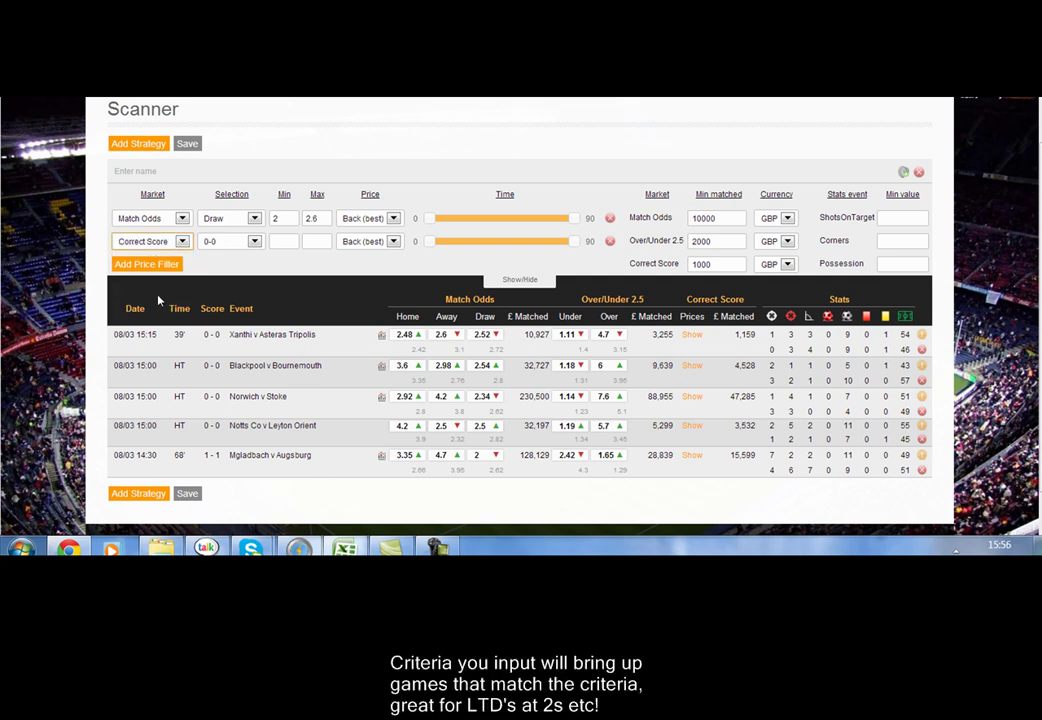
pyautogui.scroll(2, 140, 250)
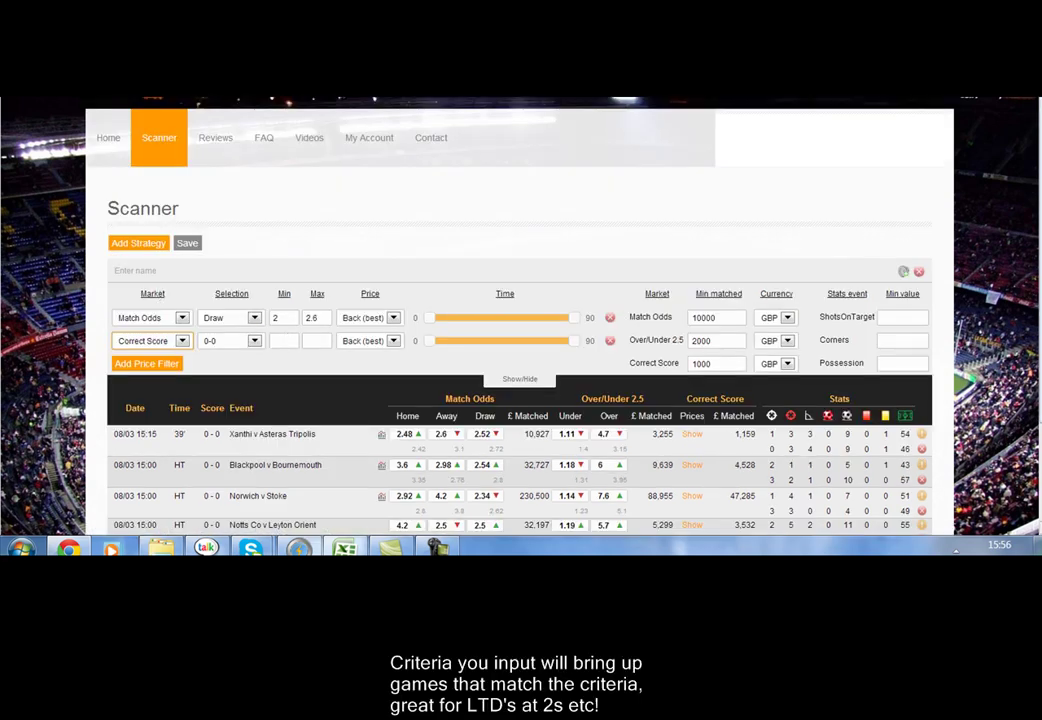
pyautogui.scroll(-2, 676, 308)
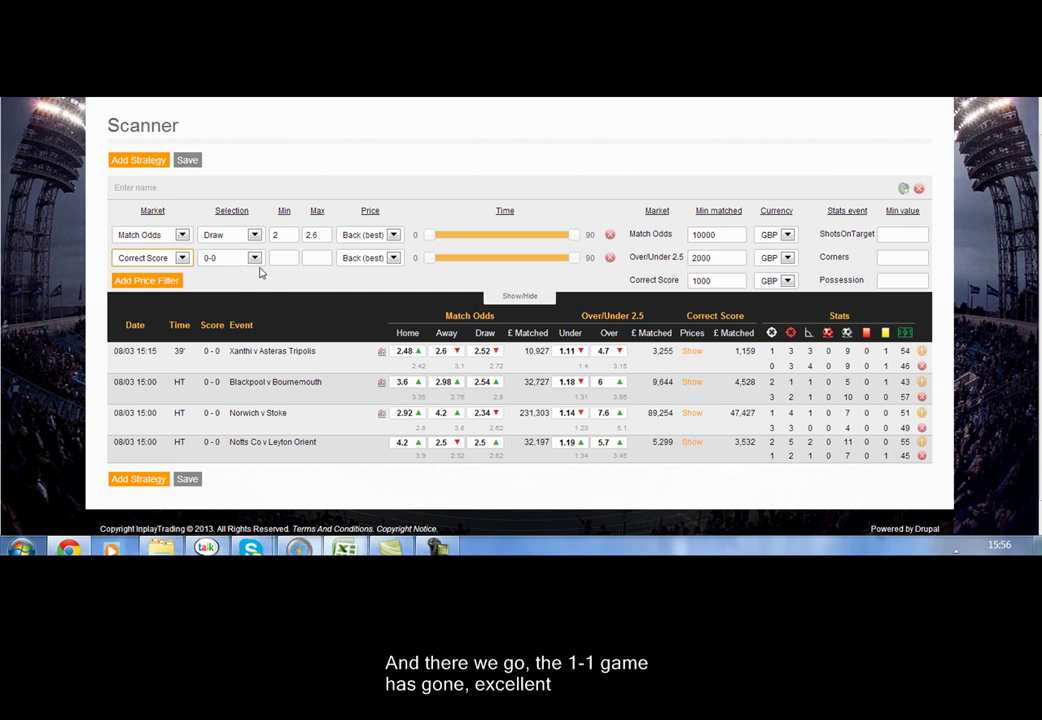
# - Delete the Correct Score 0-0 row and change the price filter to Home with Max 4
pyautogui.click(610, 257)
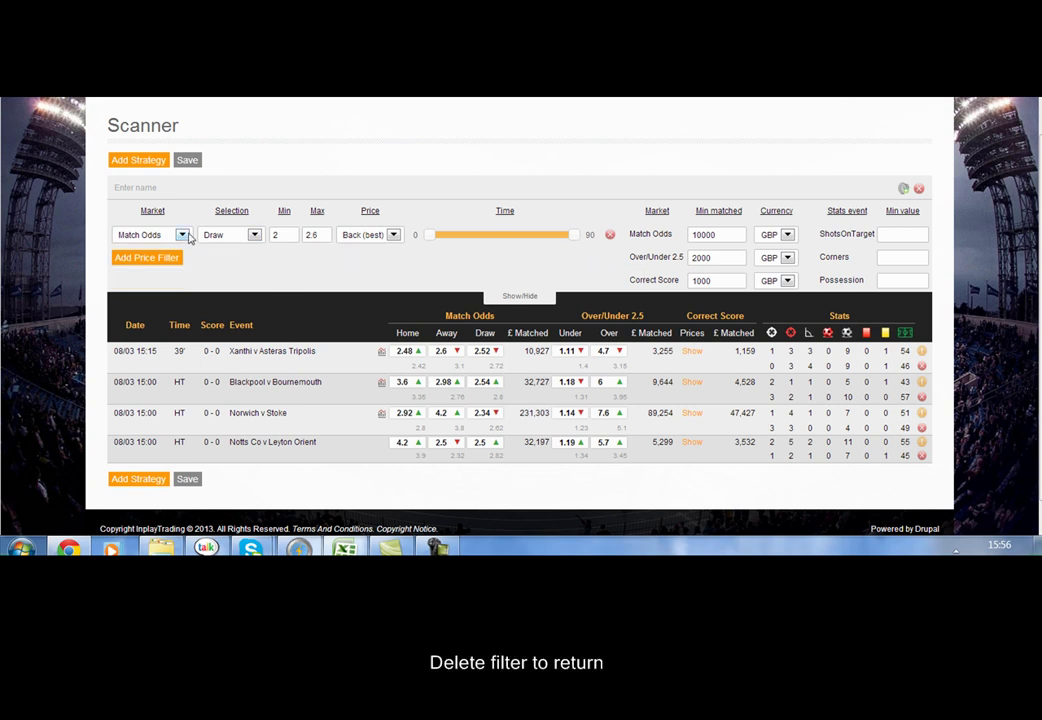
pyautogui.click(255, 235)
pyautogui.click(240, 257)
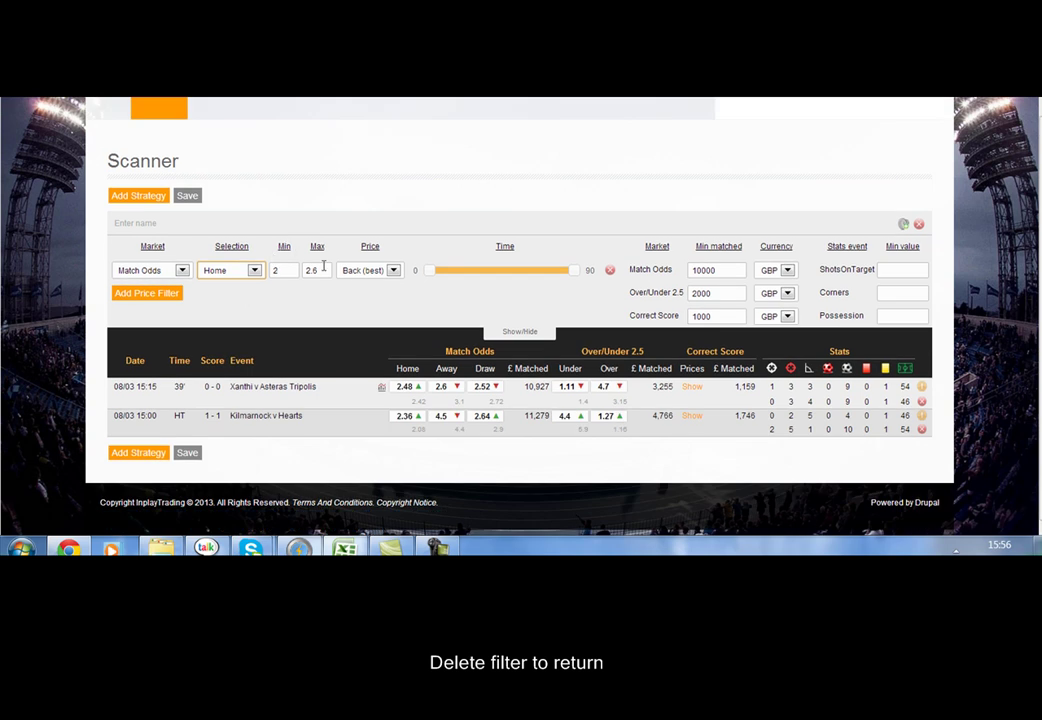
pyautogui.click(326, 271)
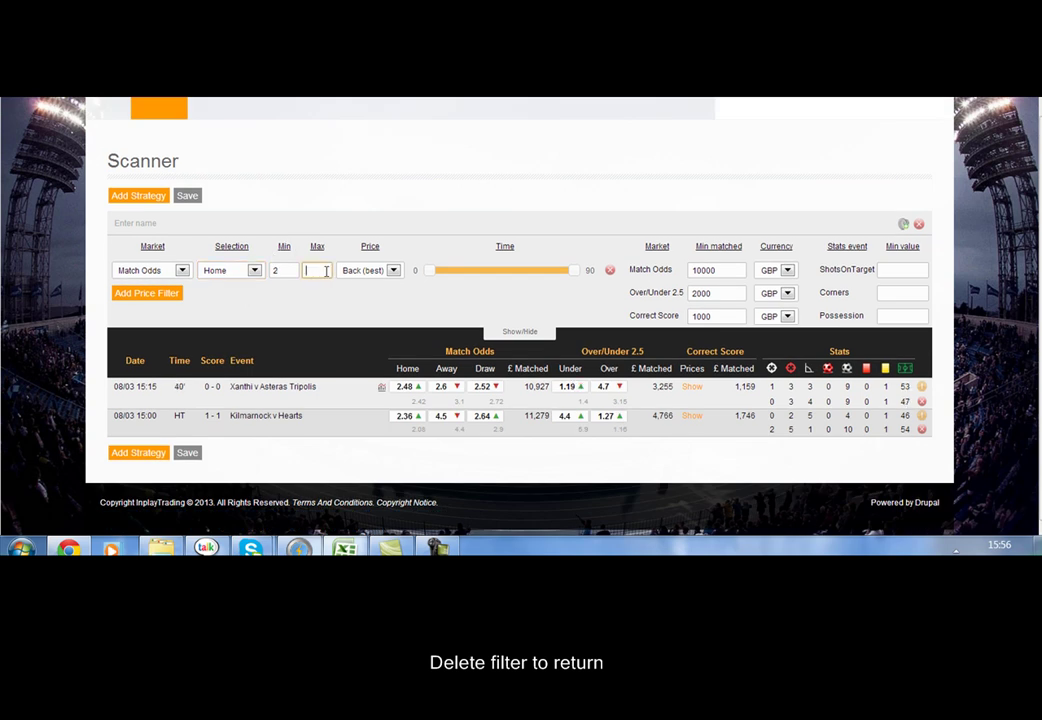
pyautogui.write('3')
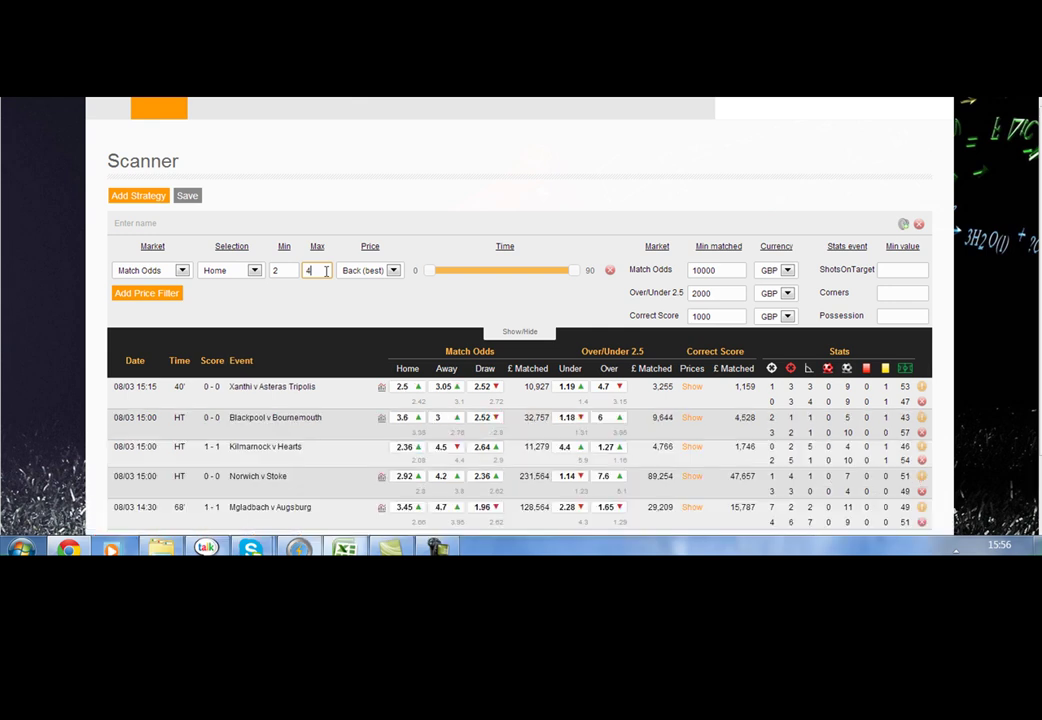
# - Add a Correct Score 0-0 price filter with Max 6 beside Home 2–4, then remove that row
pyautogui.click(166, 297)
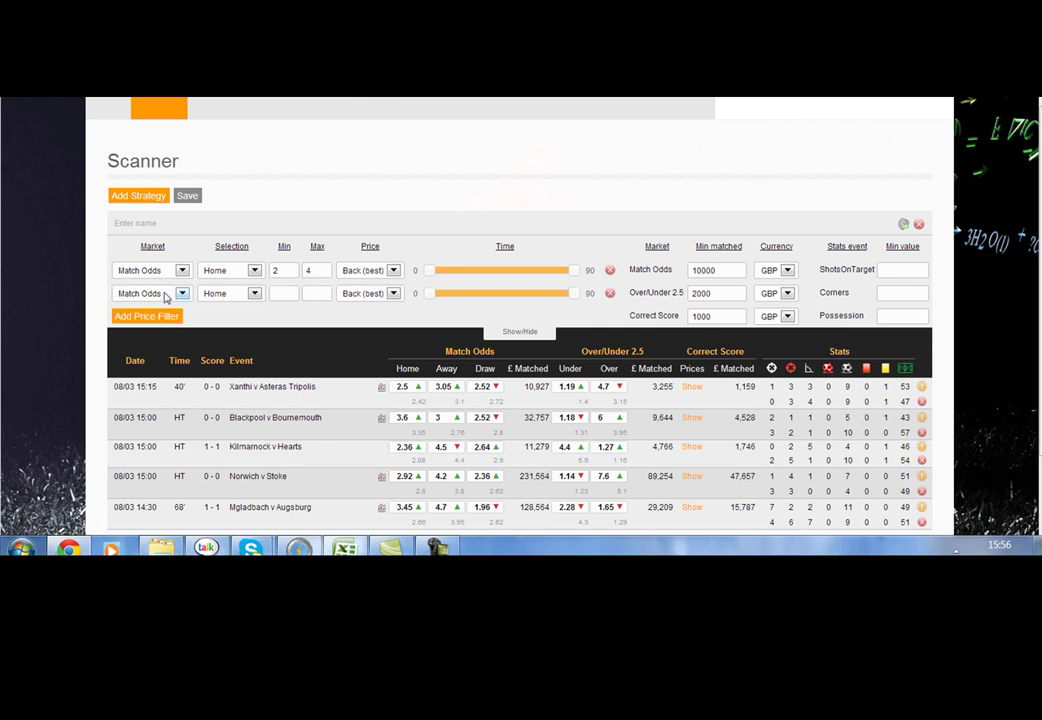
pyautogui.click(166, 295)
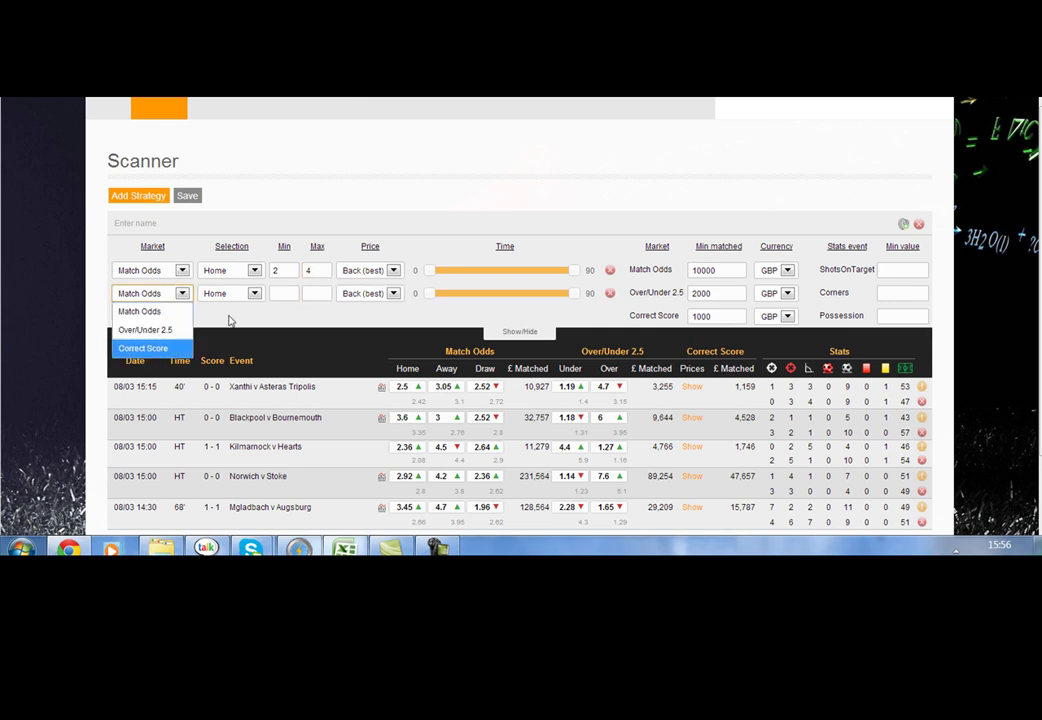
pyautogui.click(145, 348)
pyautogui.scroll(1, 300, 302)
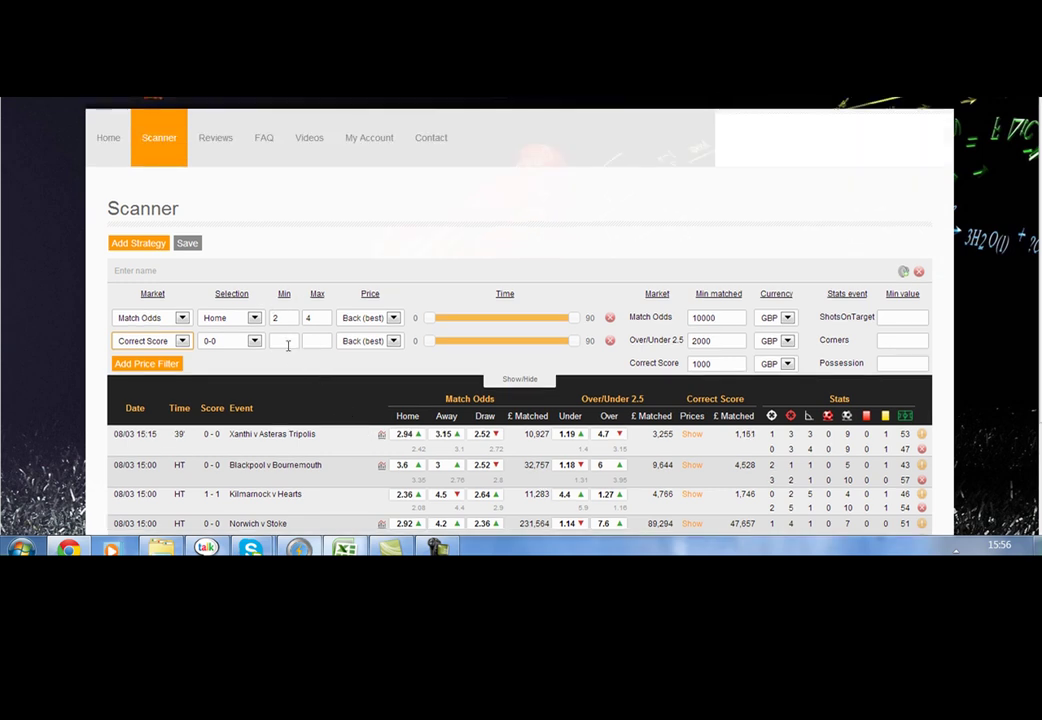
pyautogui.click(288, 343)
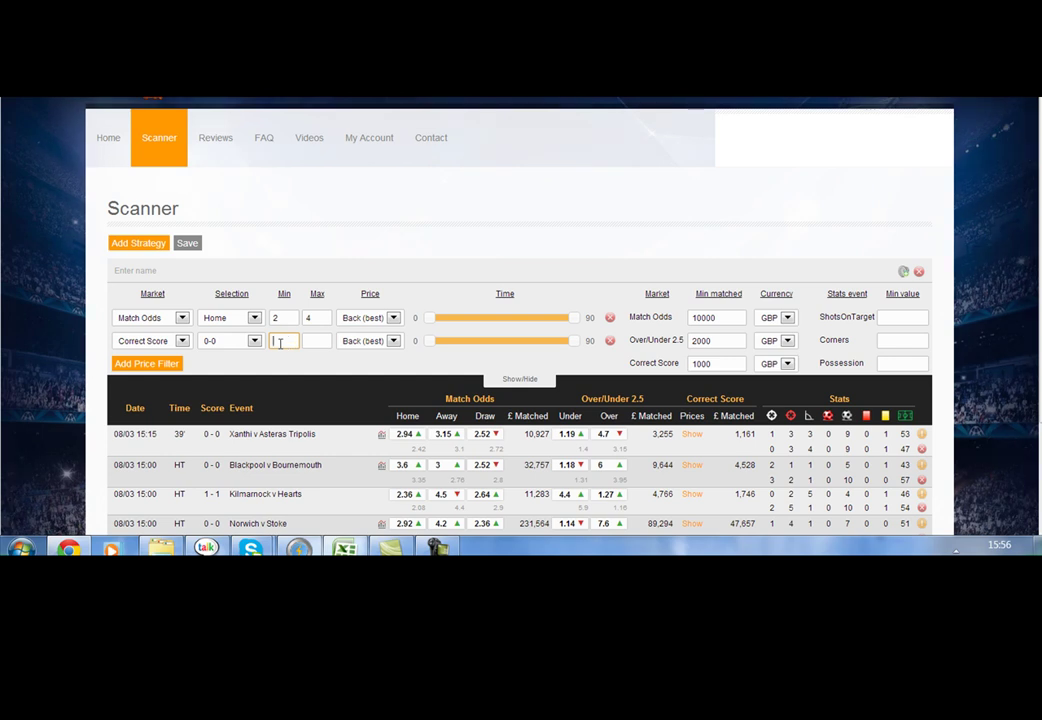
pyautogui.scroll(-2, 520, 330)
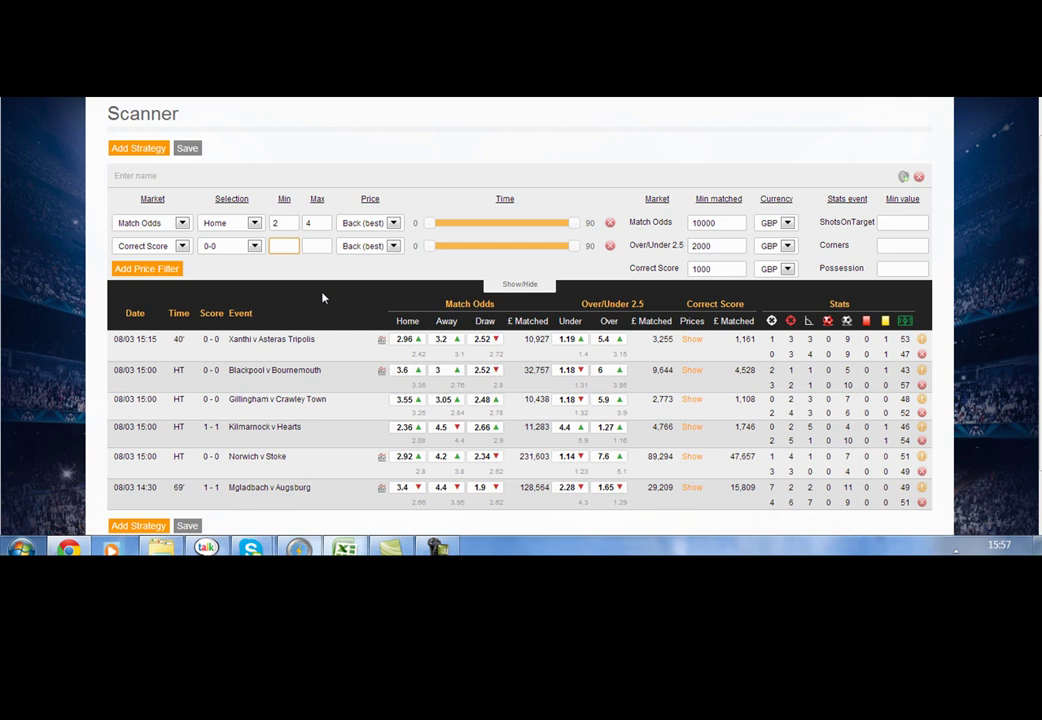
pyautogui.moveTo(700, 432)
pyautogui.click(324, 248)
pyautogui.write('6')
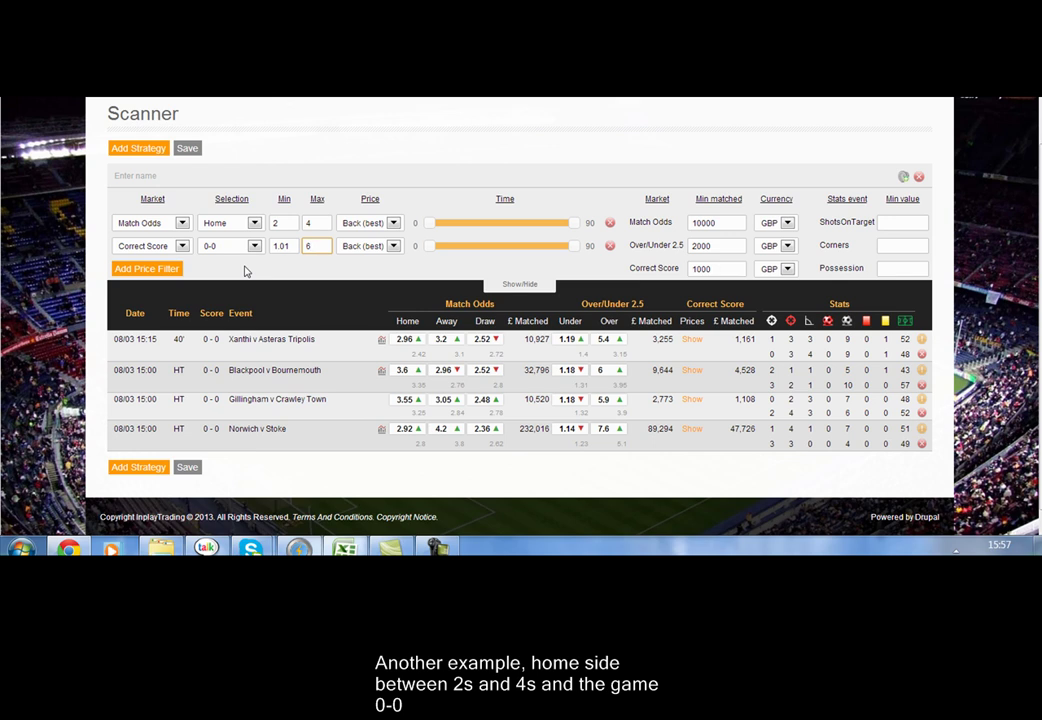
pyautogui.click(609, 248)
# - Remove the Correct Score row and set the Home price filter to 1.6–2.3
pyautogui.click(609, 248)
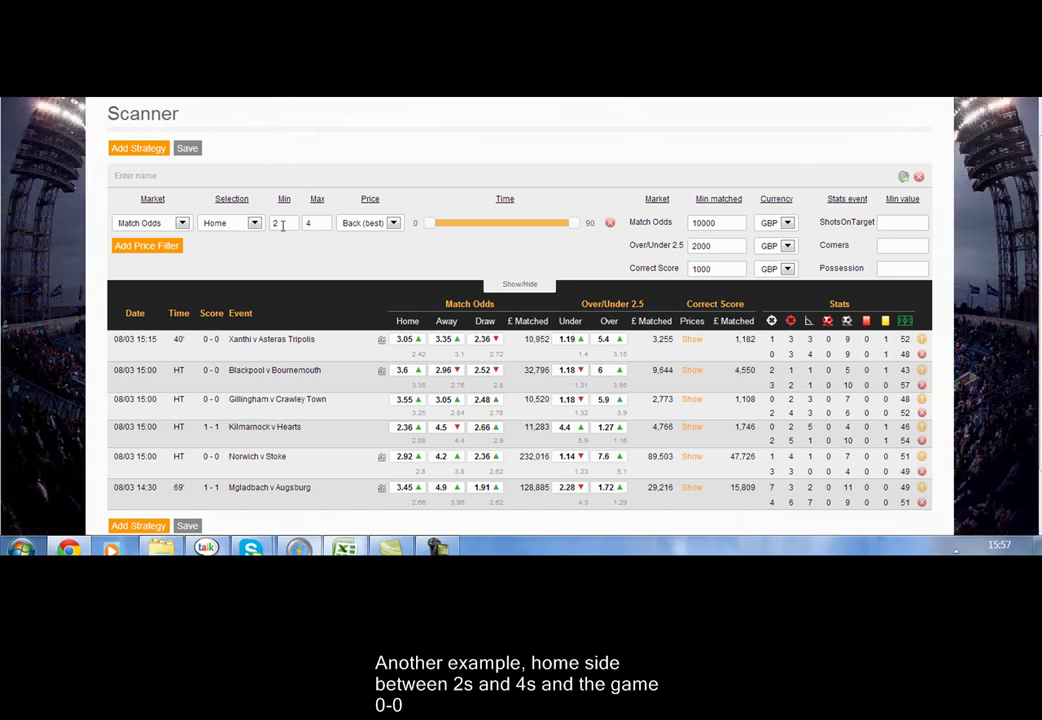
pyautogui.doubleClick(283, 225)
pyautogui.write('1')
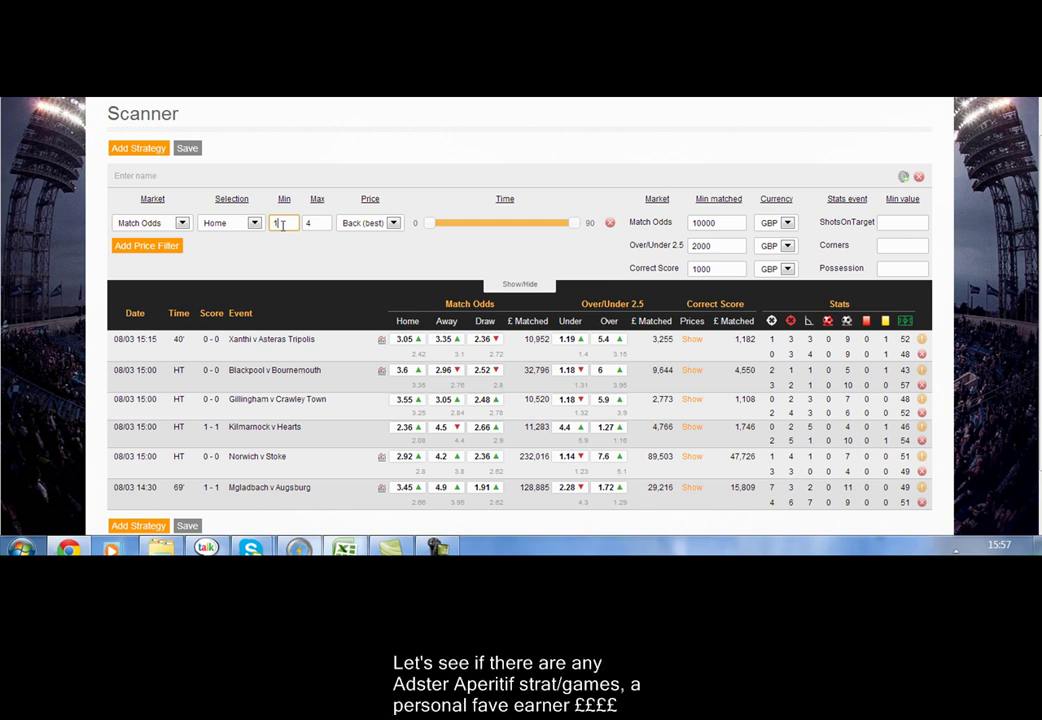
pyautogui.write('.6')
pyautogui.click(318, 223)
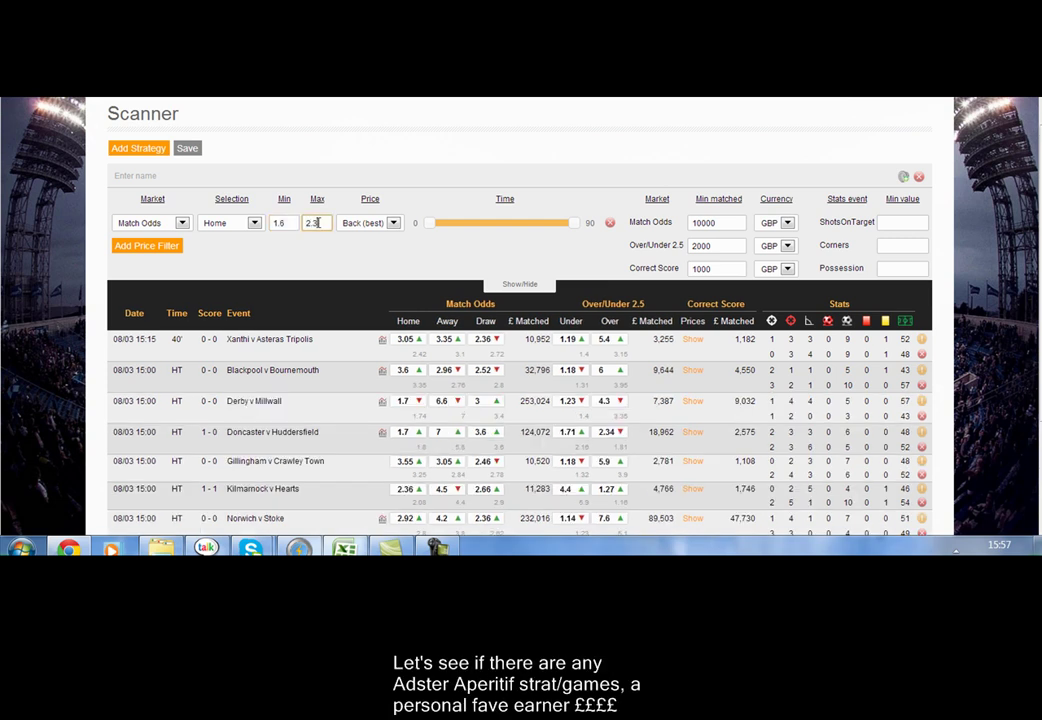
pyautogui.write('2.3')
# - Add a Correct Score 0-0 filter priced 1.01–6 and start its time window at 28 minutes
pyautogui.click(162, 261)
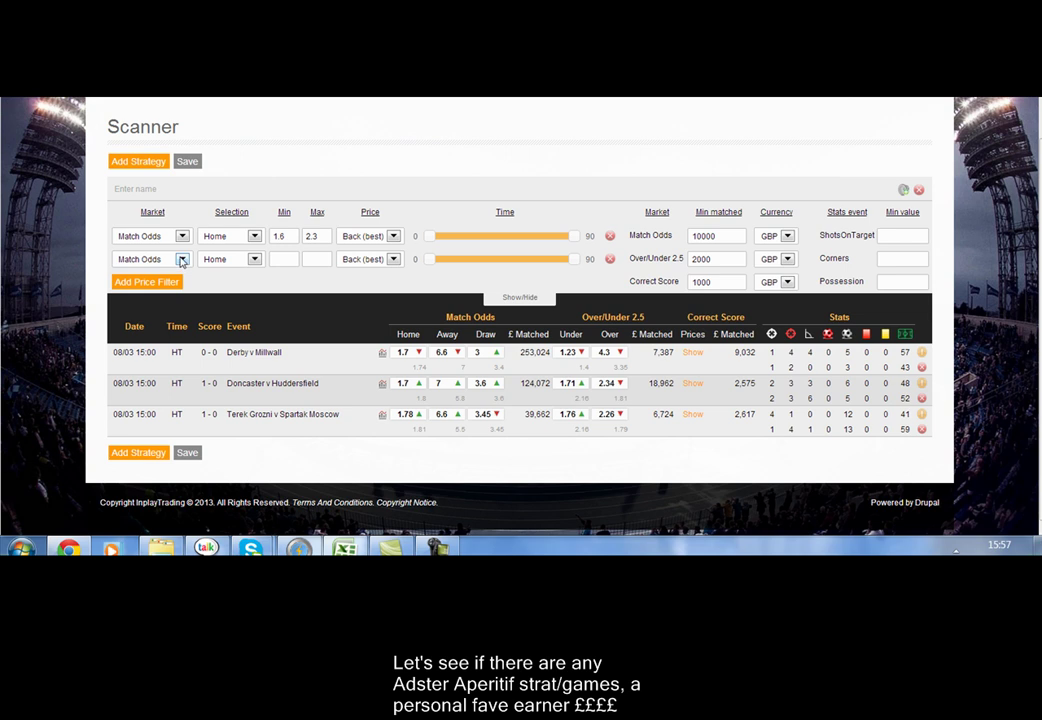
pyautogui.click(182, 260)
pyautogui.press('Return')
pyautogui.scroll(1, 255, 265)
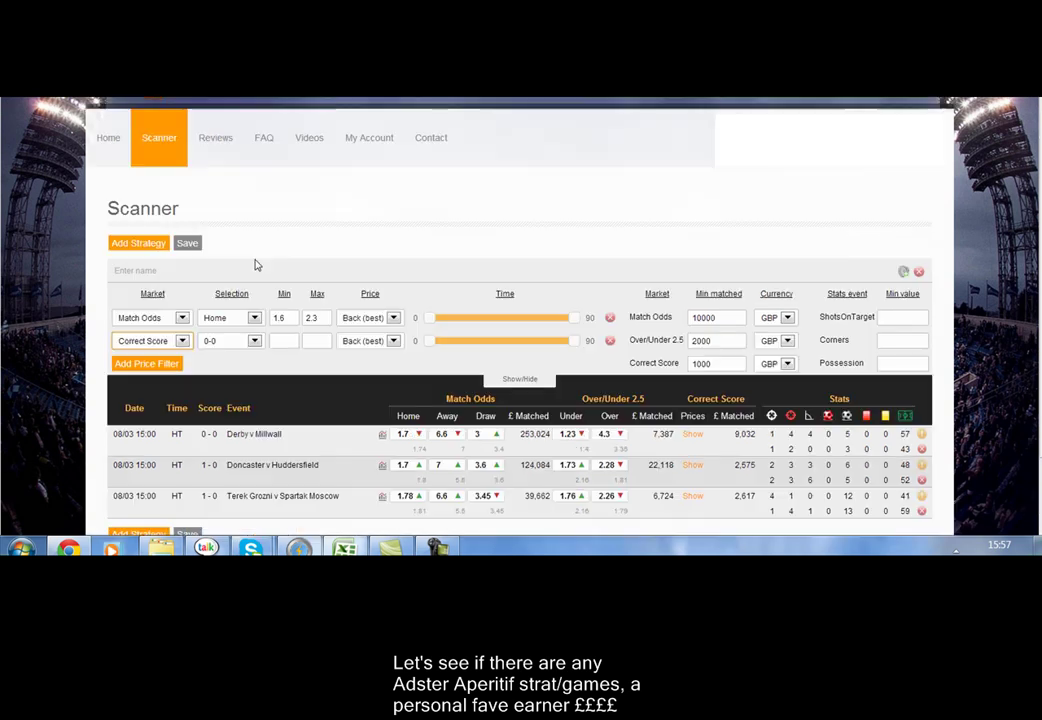
pyautogui.click(286, 341)
pyautogui.write('1.01')
pyautogui.click(329, 342)
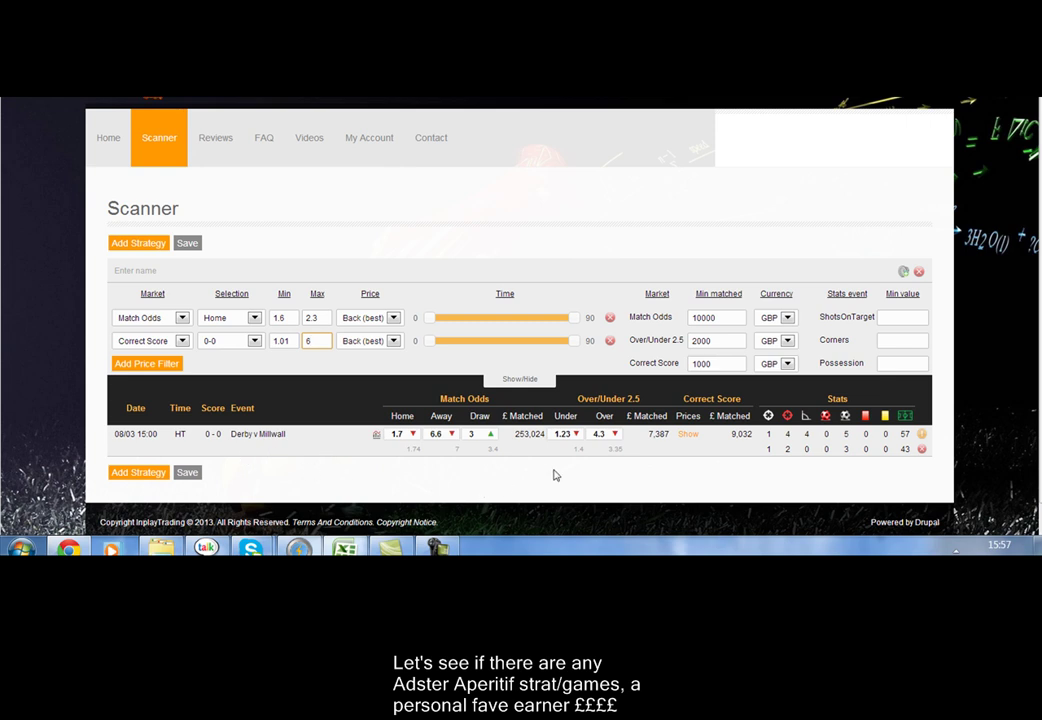
pyautogui.moveTo(431, 320); pyautogui.dragTo(474, 346)
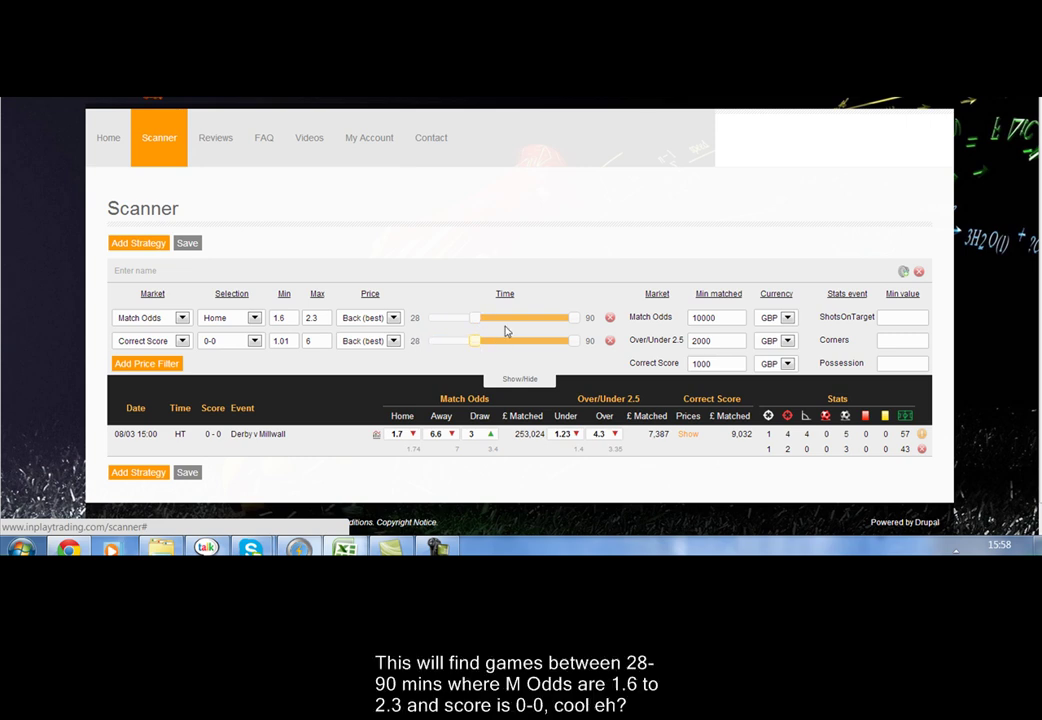
# - Set both price filters' time window to minutes 41–61, then remove the Correct Score filter
pyautogui.moveTo(476, 320); pyautogui.dragTo(496, 343)
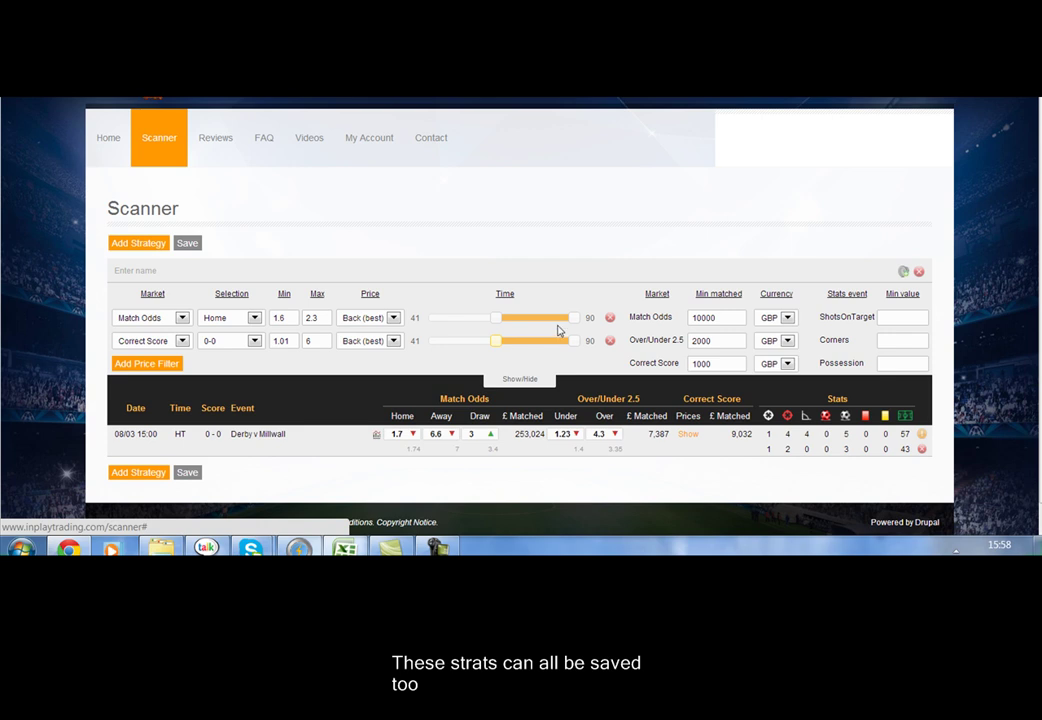
pyautogui.moveTo(571, 319); pyautogui.dragTo(529, 344)
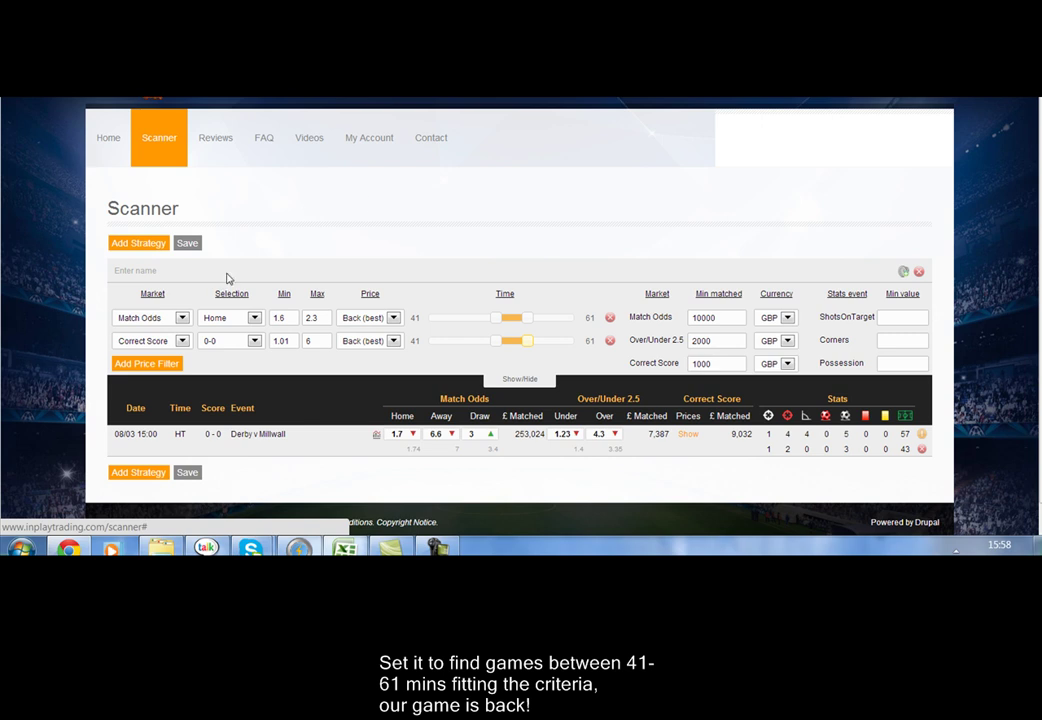
pyautogui.click(609, 341)
# - Set the time window to minutes 45–90 and switch the filter to the Over/Under 2.5 market
pyautogui.moveTo(527, 320); pyautogui.dragTo(584, 328)
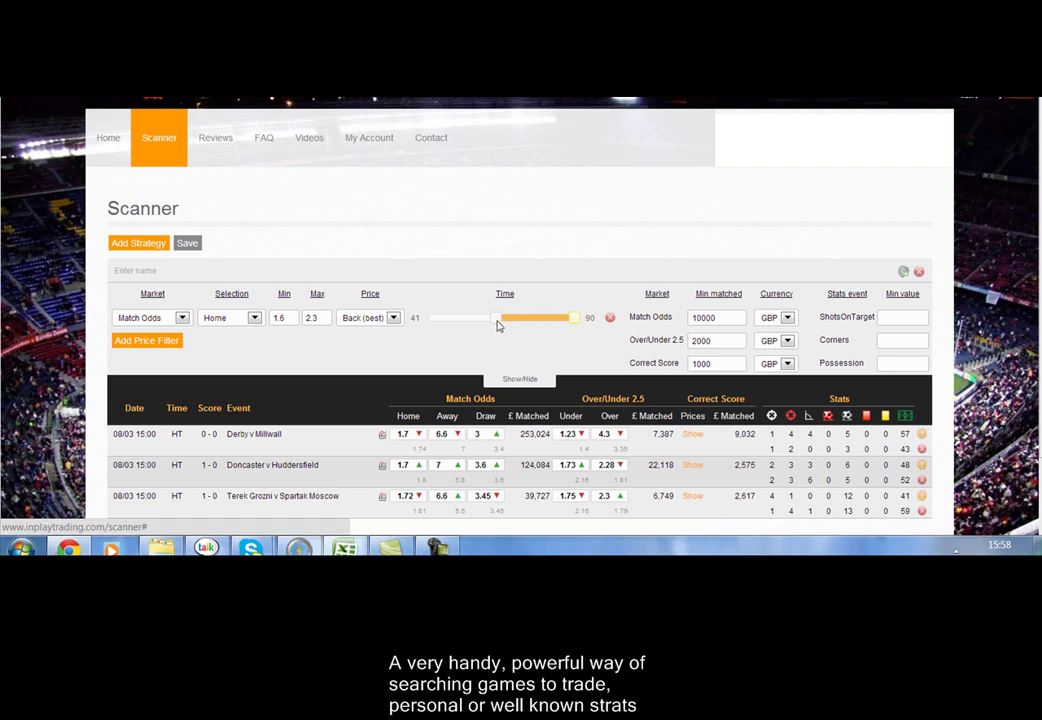
pyautogui.moveTo(503, 325); pyautogui.dragTo(505, 326)
pyautogui.click(182, 318)
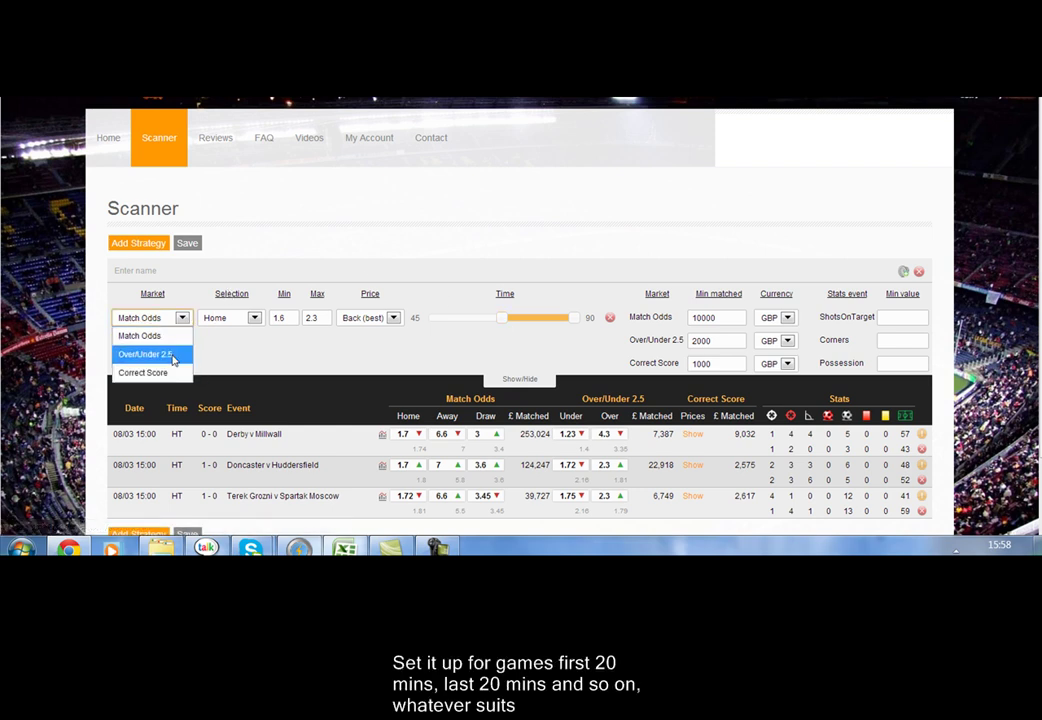
pyautogui.click(173, 356)
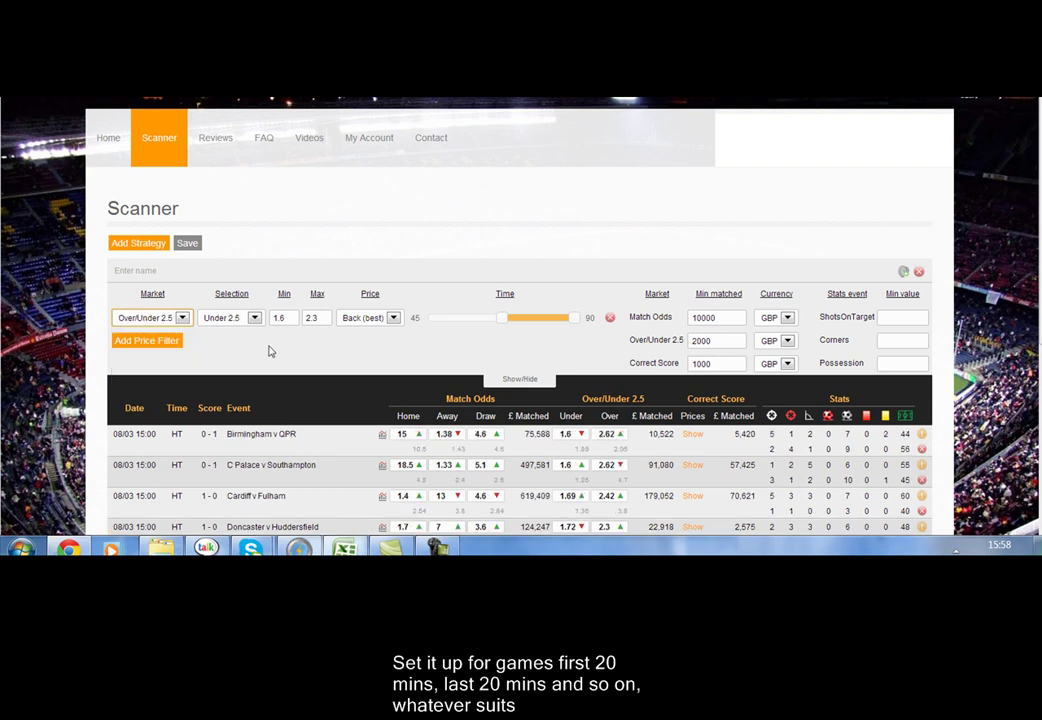
# - Set the Under 2.5 price range to 1.01–1.24
pyautogui.click(290, 319)
pyautogui.press('BackSpace')
pyautogui.press('BackSpace')
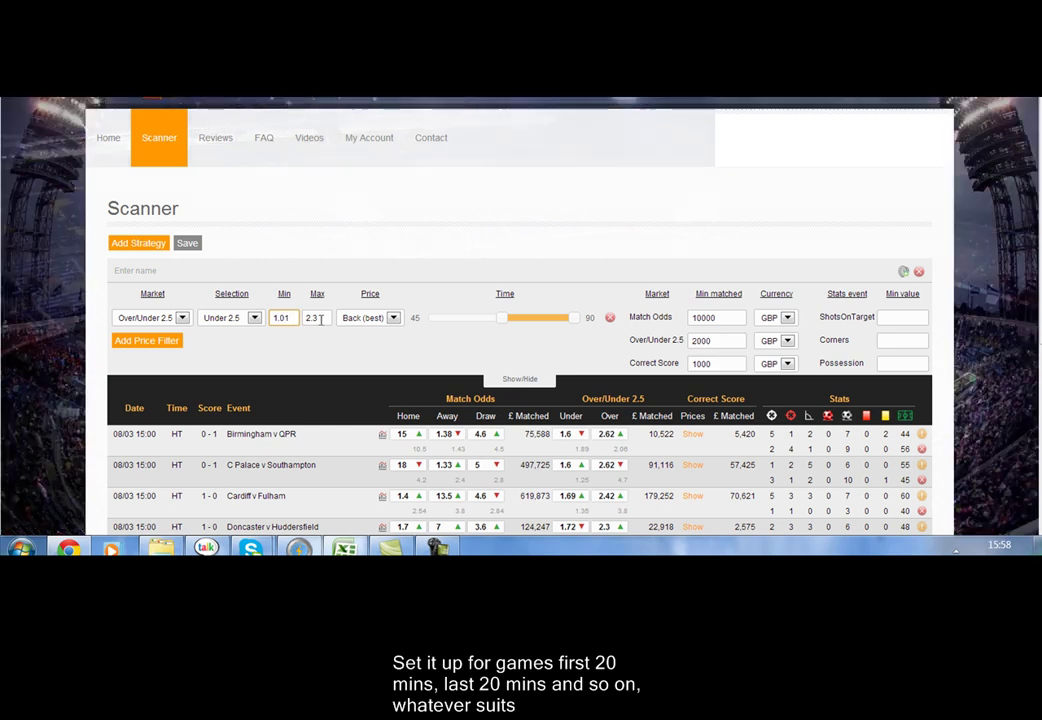
pyautogui.click(319, 318)
pyautogui.press('BackSpace')
pyautogui.press('BackSpace')
pyautogui.press('BackSpace')
pyautogui.write('1.24')
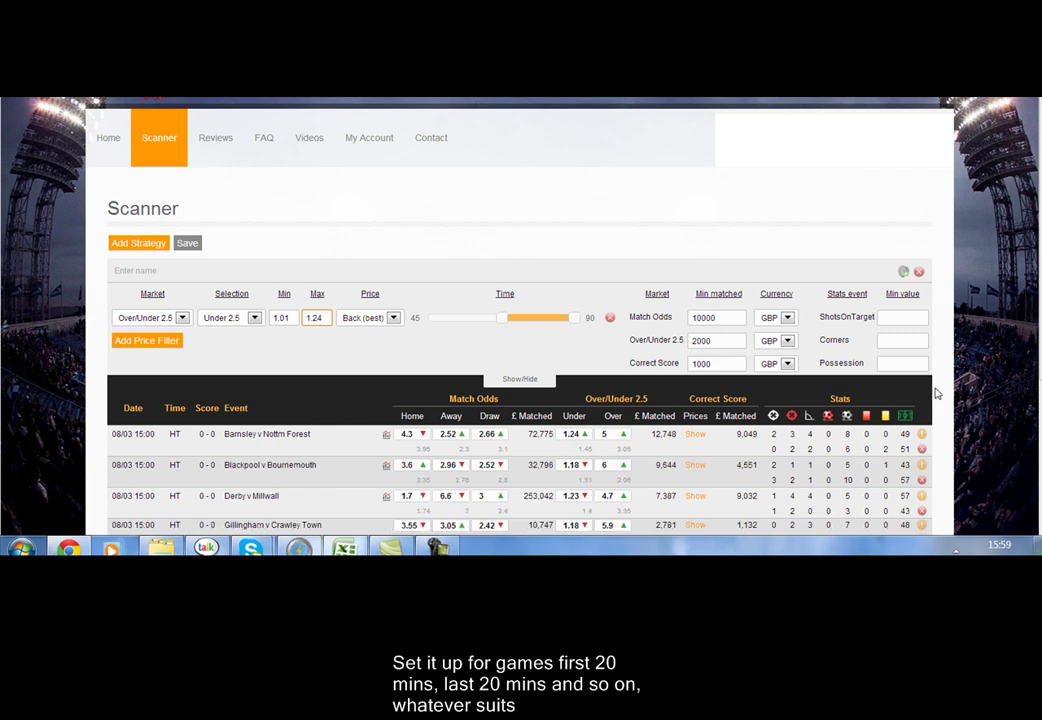
pyautogui.scroll(-2, 520, 350)
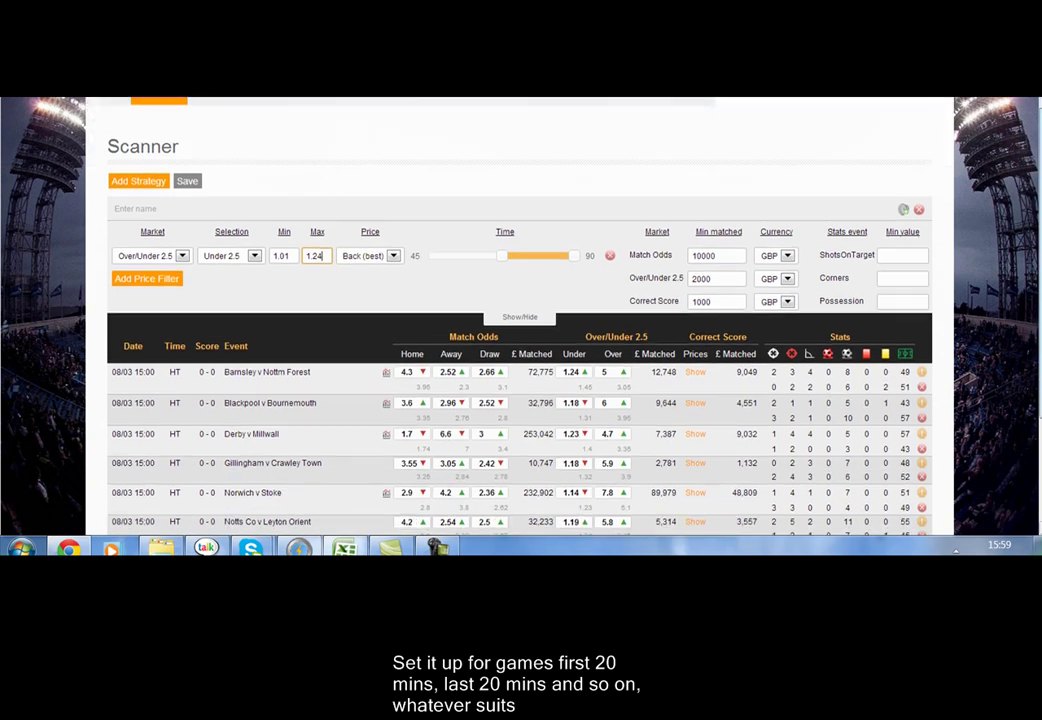
pyautogui.scroll(-2, 520, 400)
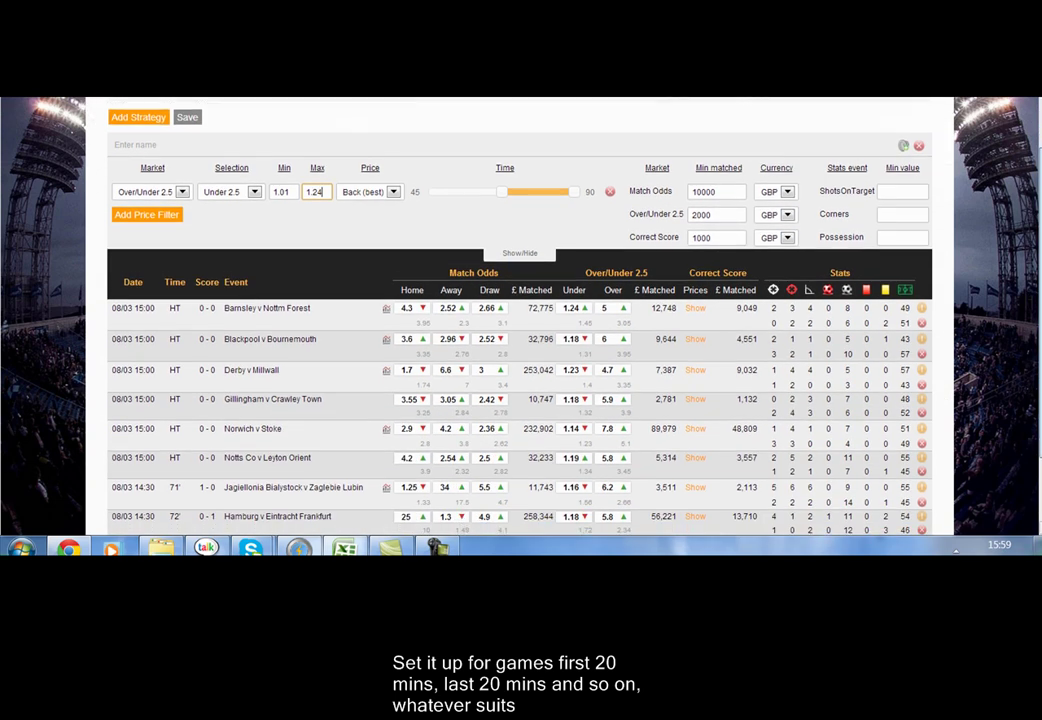
pyautogui.scroll(-1, 520, 400)
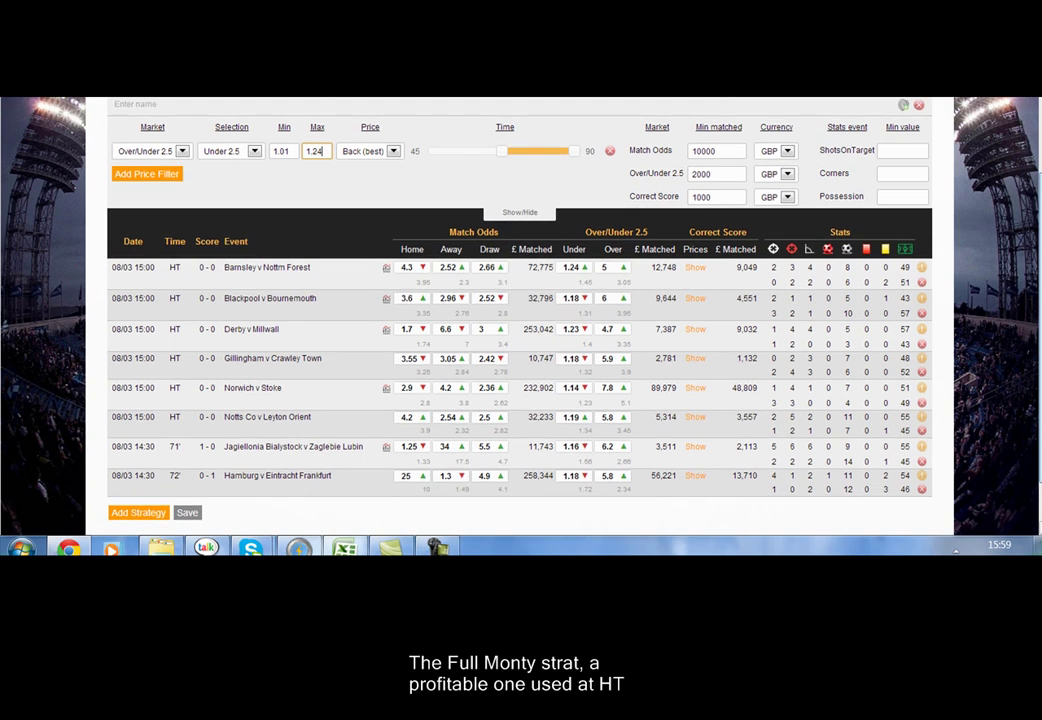
pyautogui.click(906, 151)
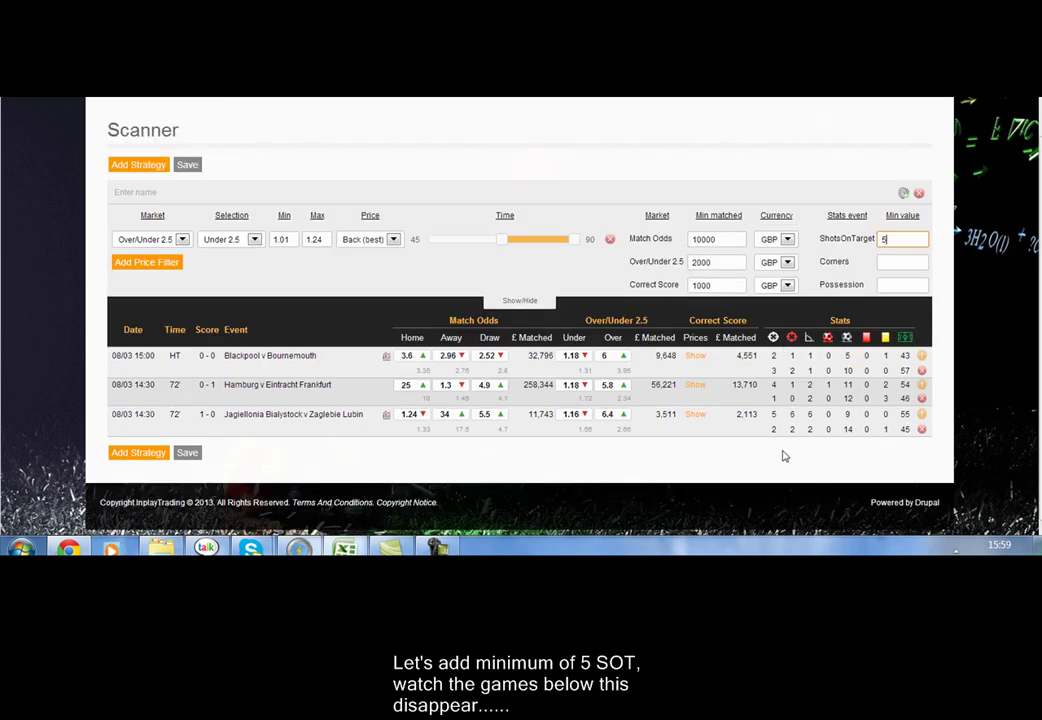
# - Add a Correct Score price filter priced 1.01–6, starting from minute 45
pyautogui.click(168, 264)
pyautogui.click(166, 263)
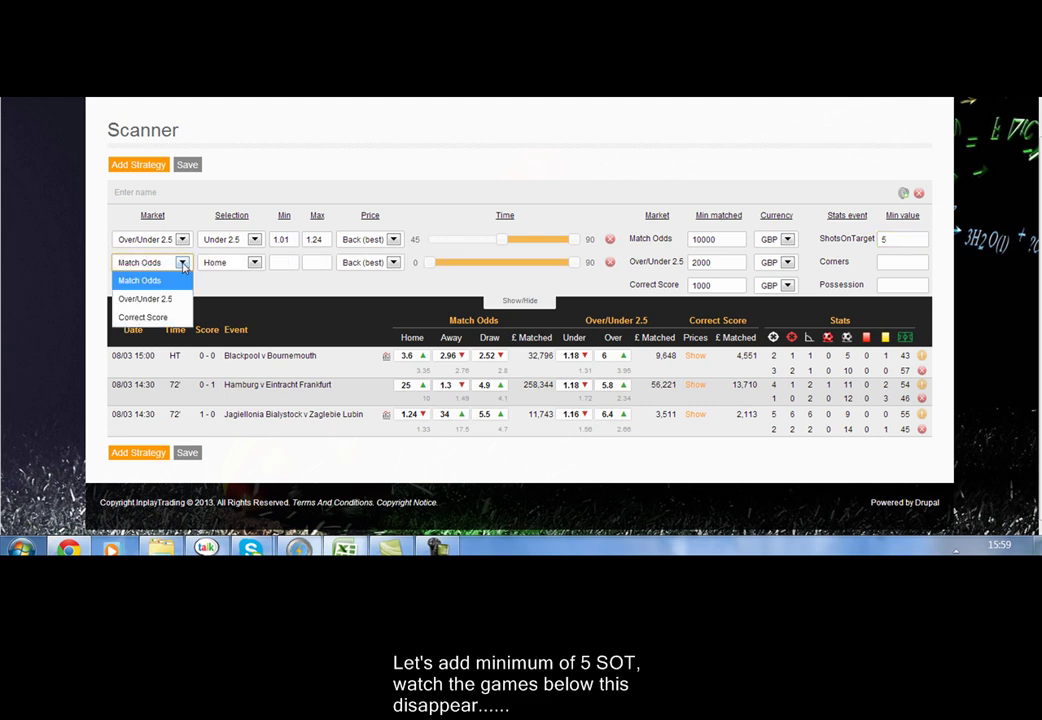
pyautogui.click(160, 318)
pyautogui.click(287, 263)
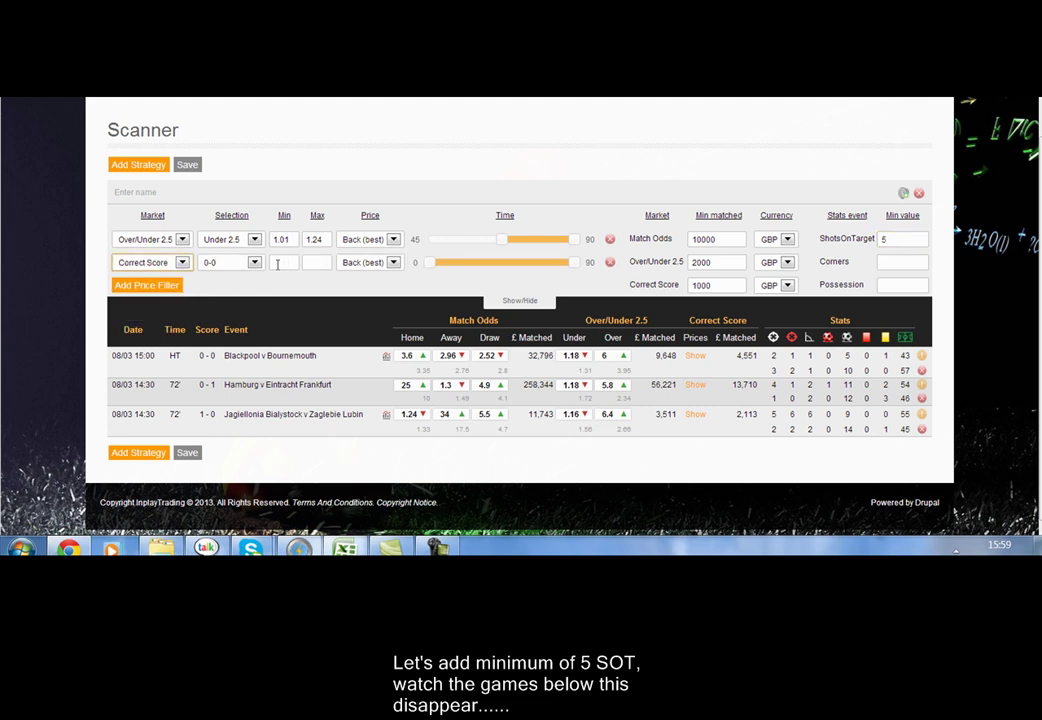
pyautogui.write('1')
pyautogui.scroll(2, 287, 263)
pyautogui.write('.01')
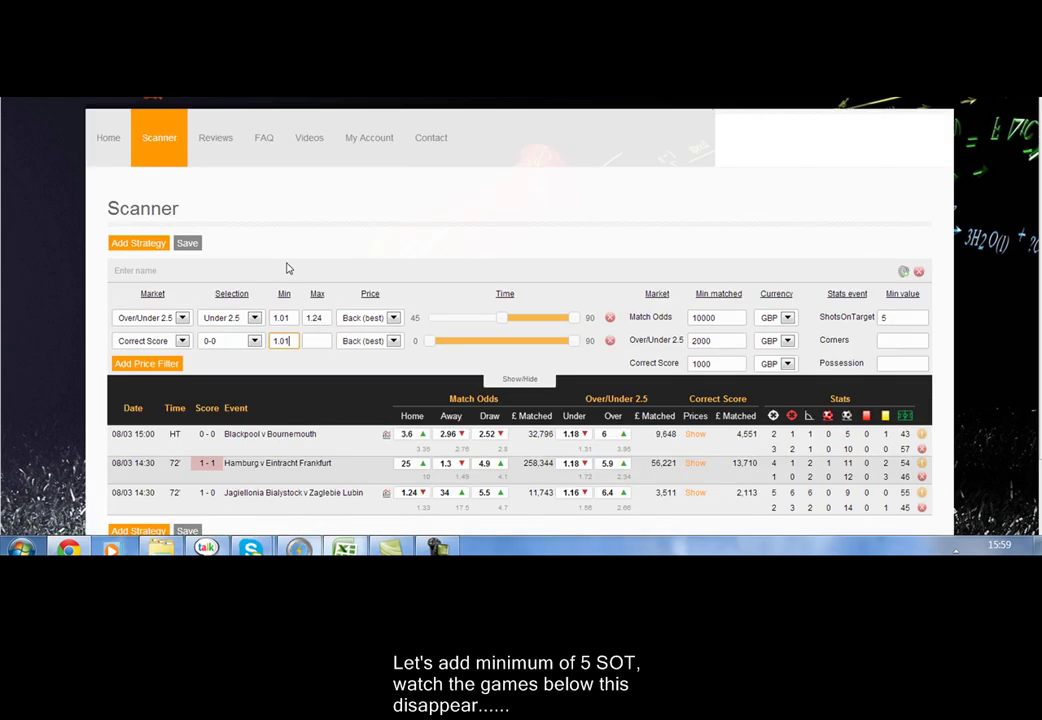
pyautogui.click(322, 340)
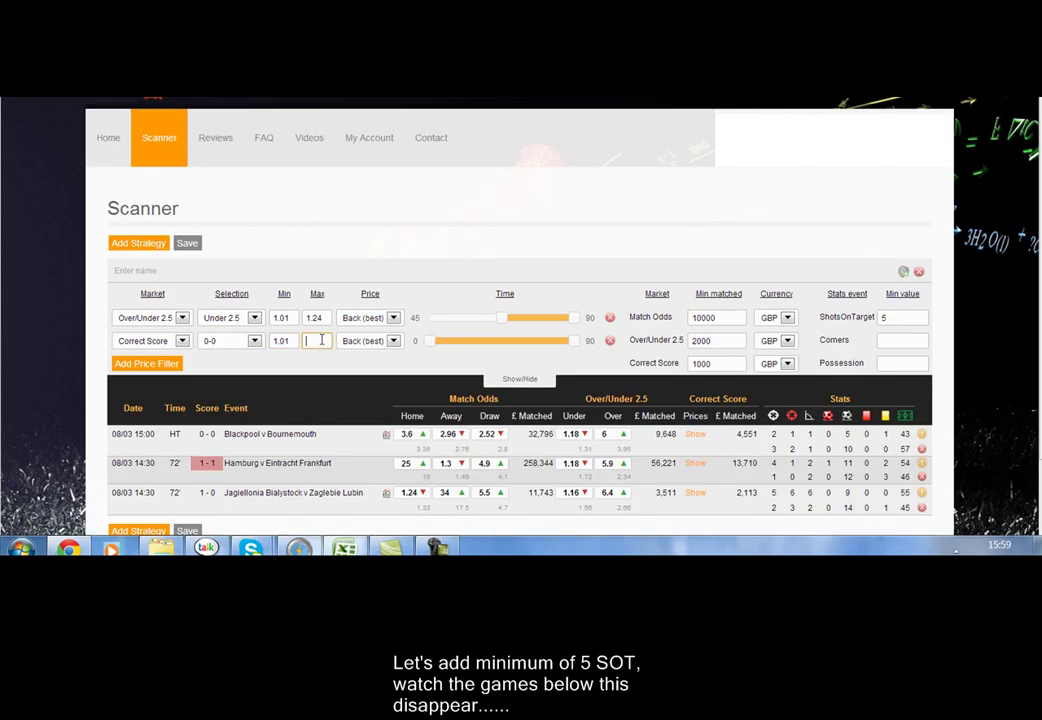
pyautogui.write('6')
pyautogui.moveTo(435, 351); pyautogui.dragTo(500, 352)
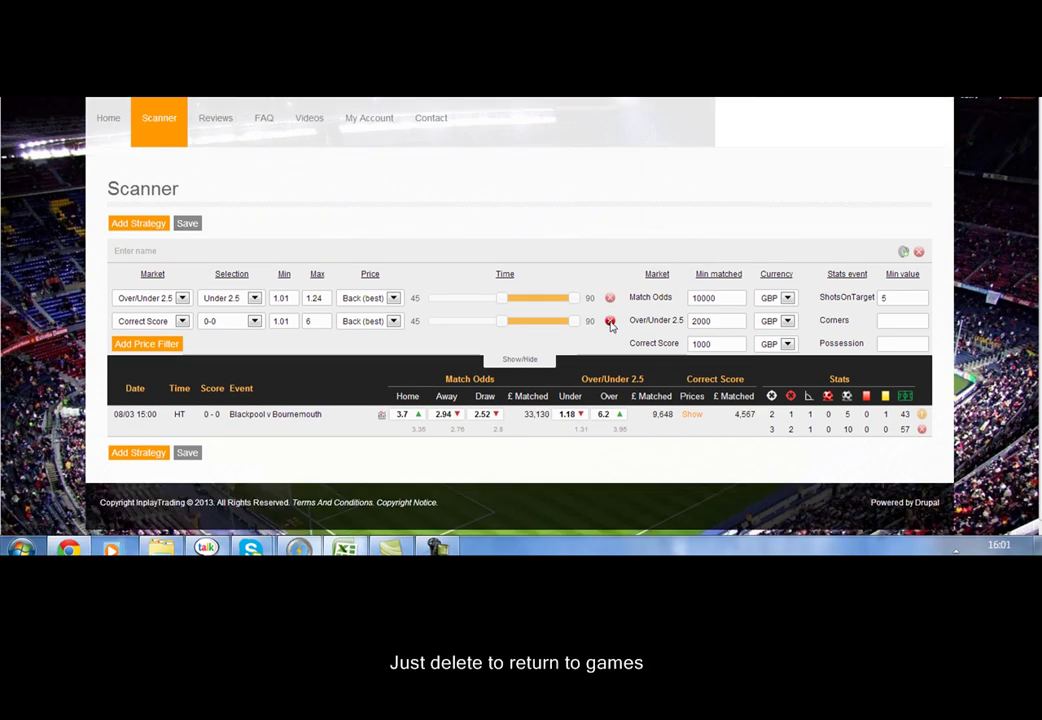
# - Delete the Correct Score and Over/Under 2.5 price filters and add a fresh price filter
pyautogui.click(610, 321)
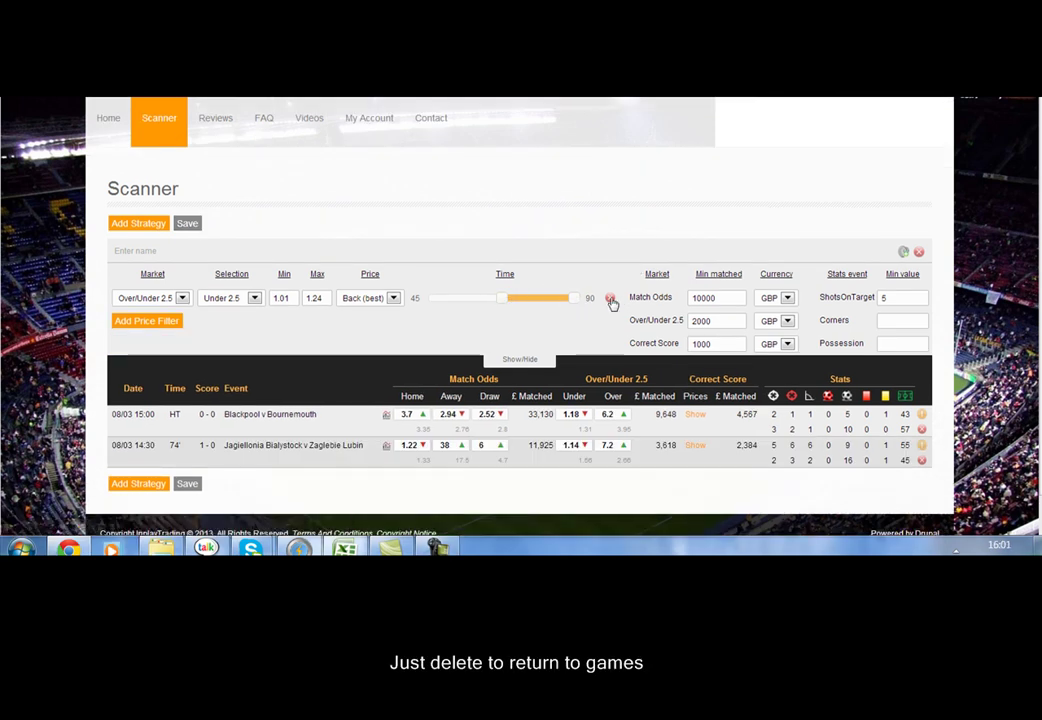
pyautogui.click(610, 299)
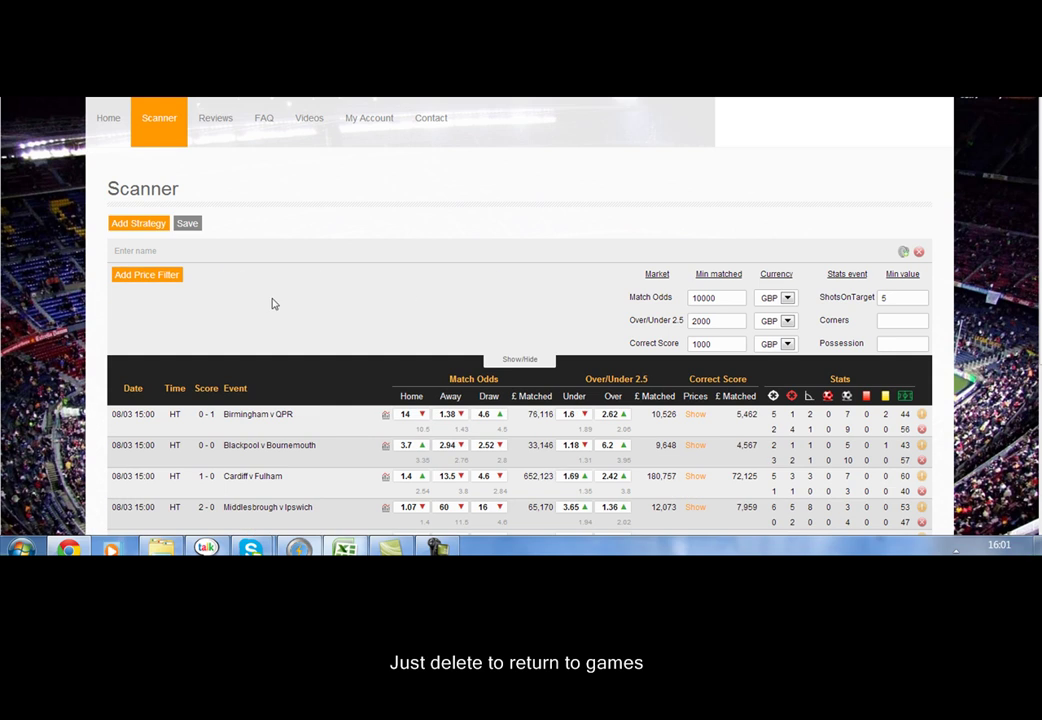
pyautogui.click(167, 279)
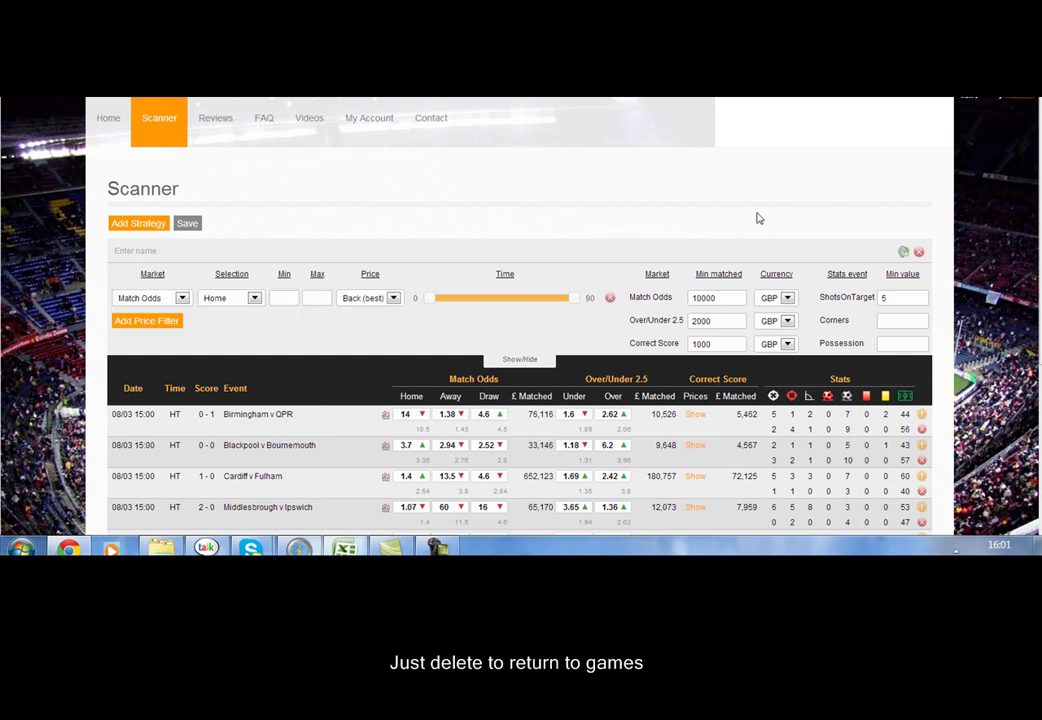
# - Clear the ShotsOnTarget minimum of 5
pyautogui.scroll(-3, 520, 400)
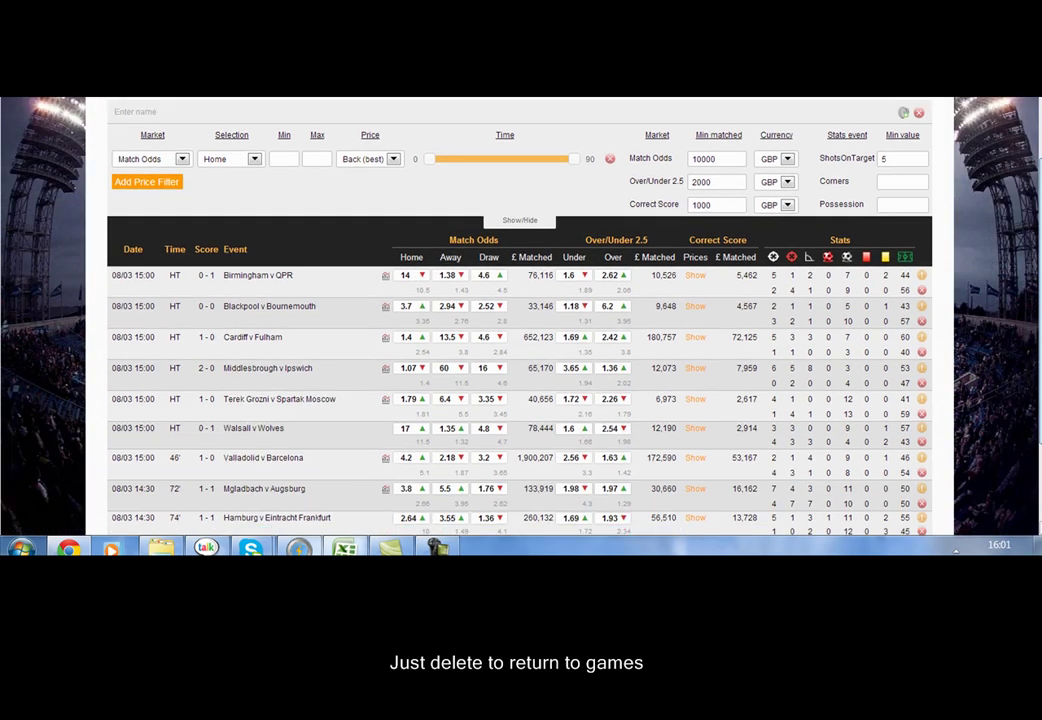
pyautogui.click(898, 158)
pyautogui.press('BackSpace')
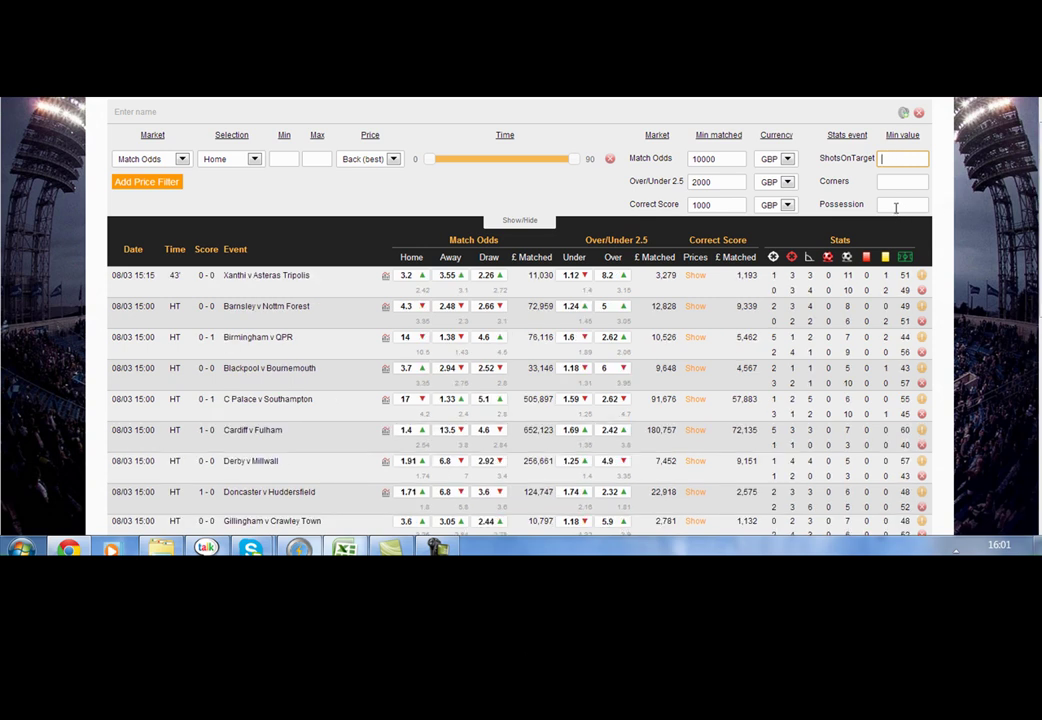
pyautogui.click(896, 205)
pyautogui.write('60')
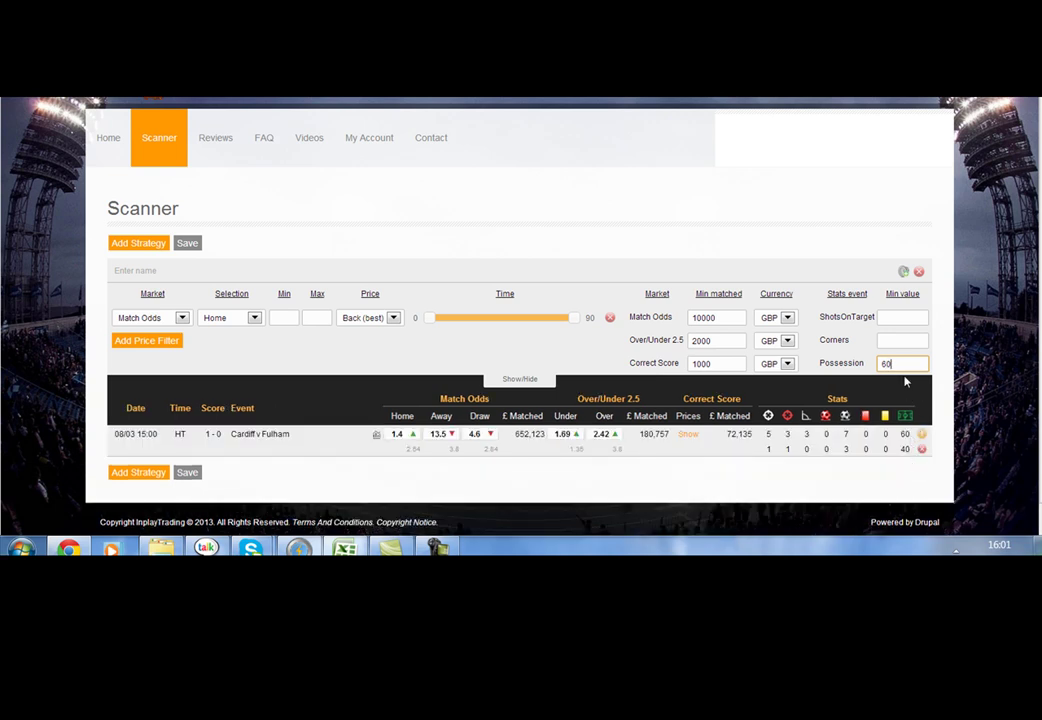
pyautogui.press('BackSpace')
pyautogui.press('BackSpace')
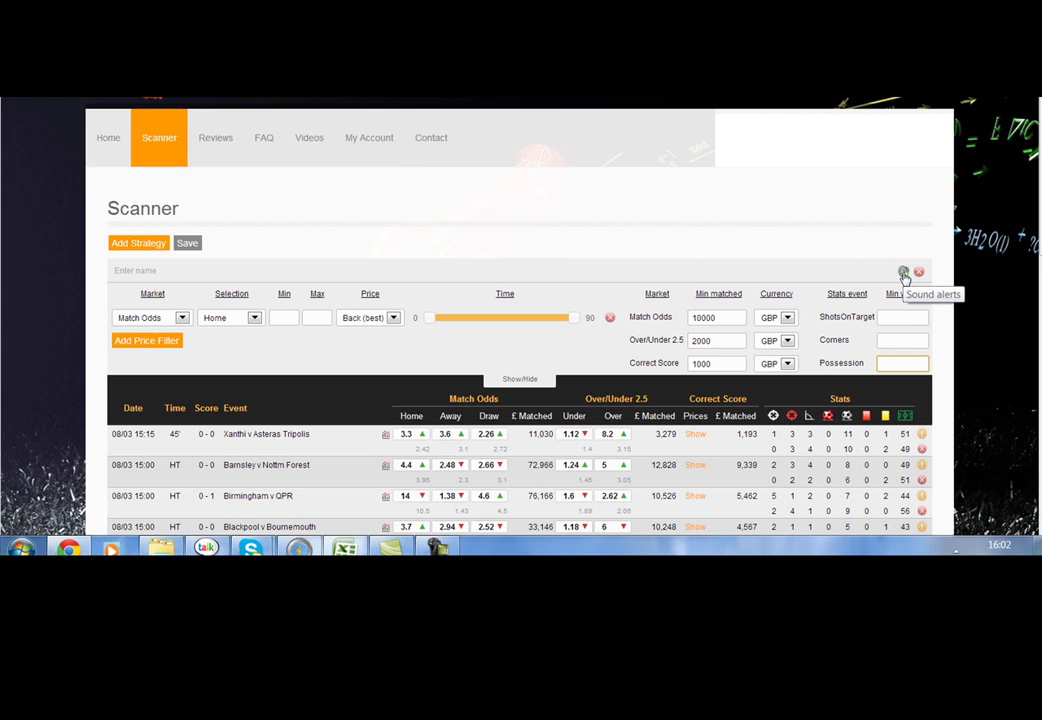
# - Lay the draw in Mgladbach v Augsburg at 1.6 with a £15 stake
pyautogui.scroll(-10, 904, 276)
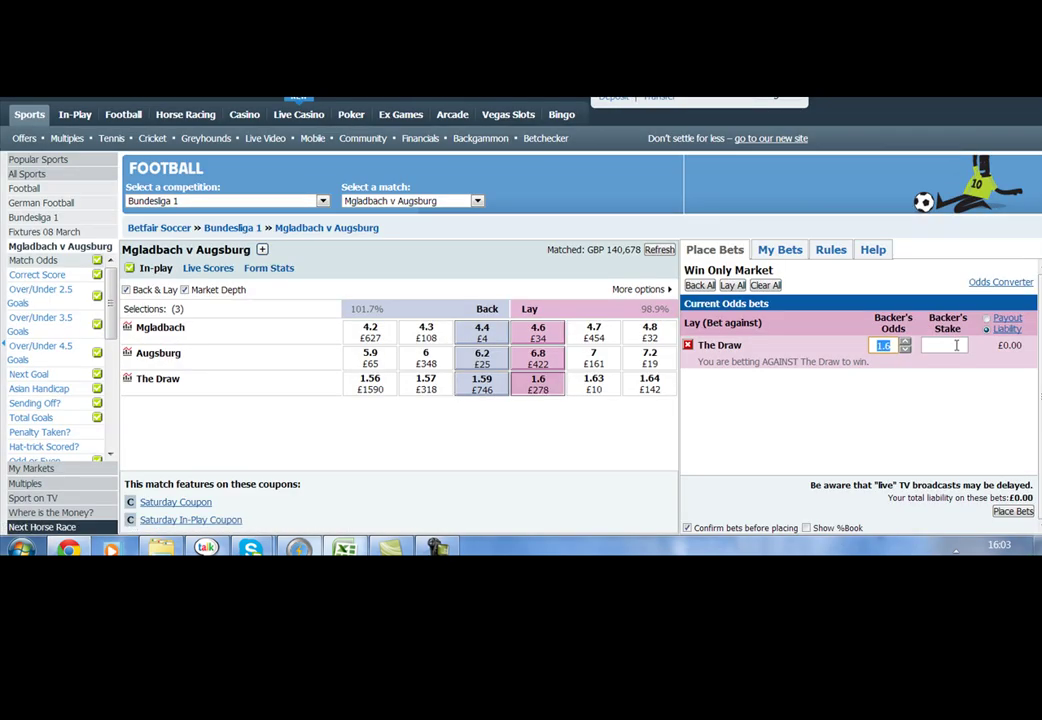
pyautogui.click(956, 345)
pyautogui.write('15')
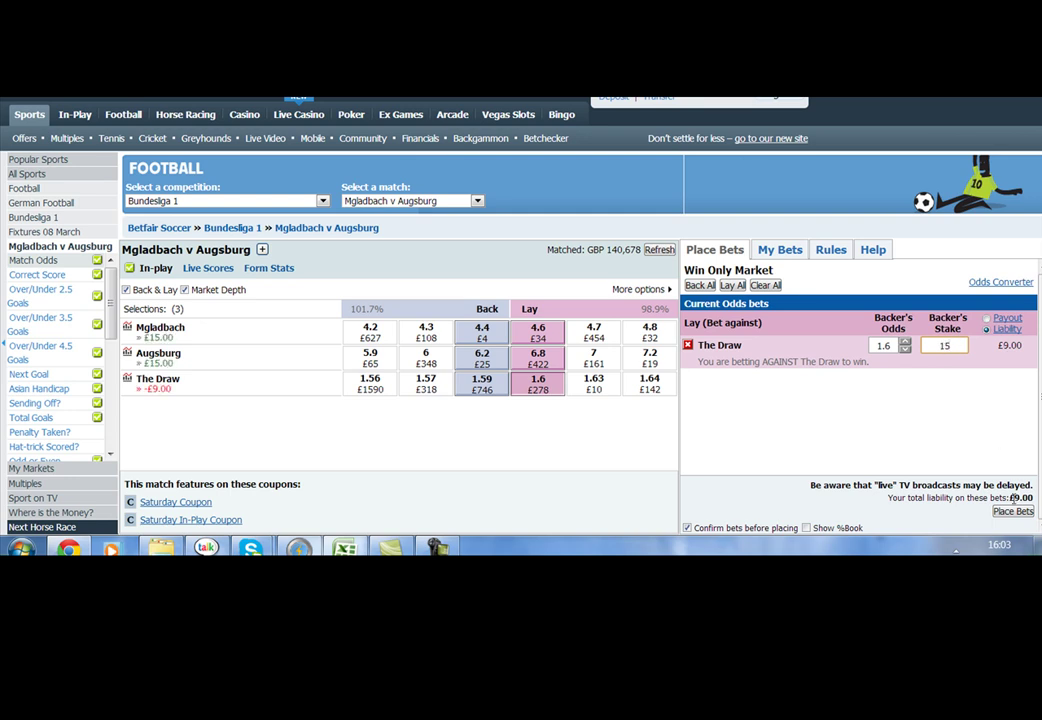
pyautogui.click(1013, 512)
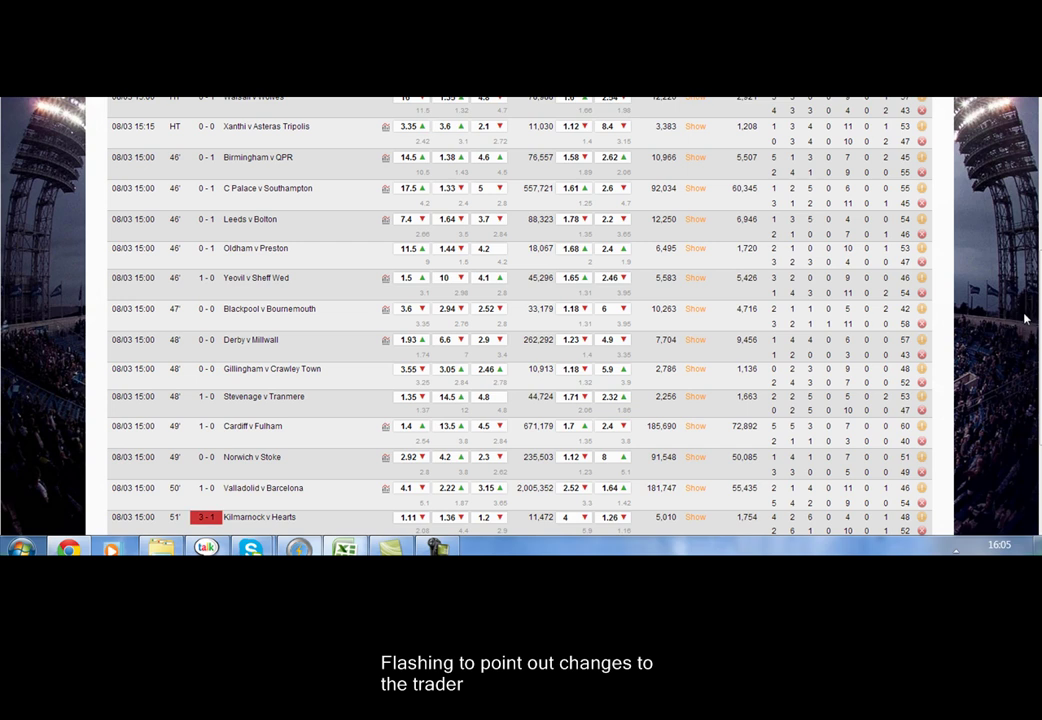
pyautogui.scroll(-1, 520, 315)
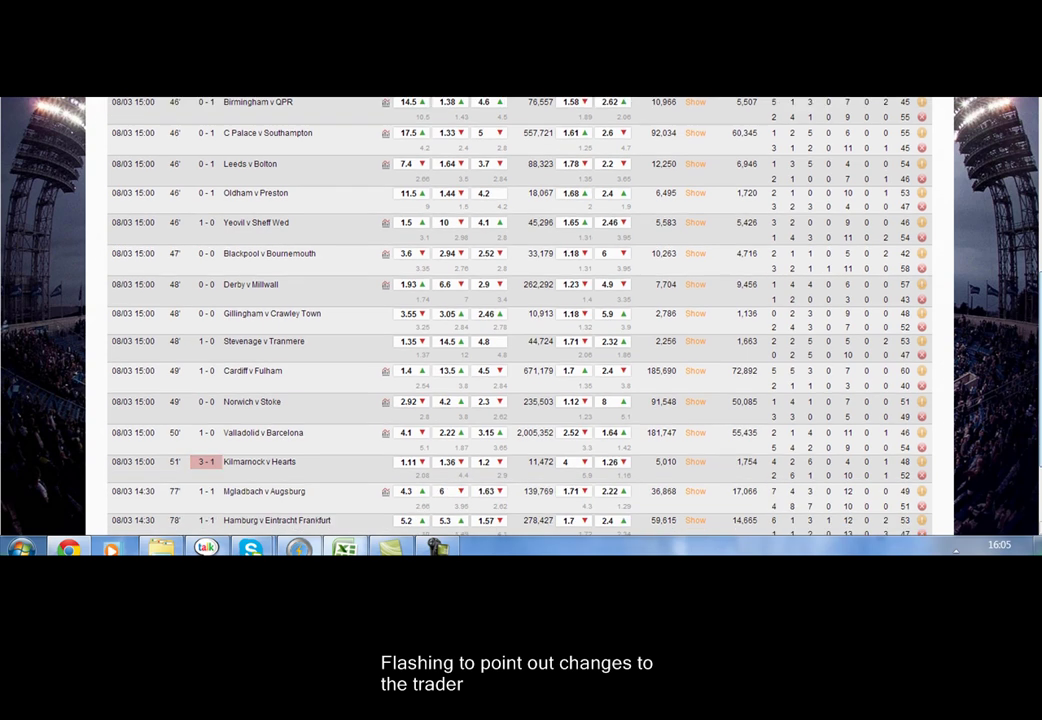
pyautogui.scroll(-1, 957, 259)
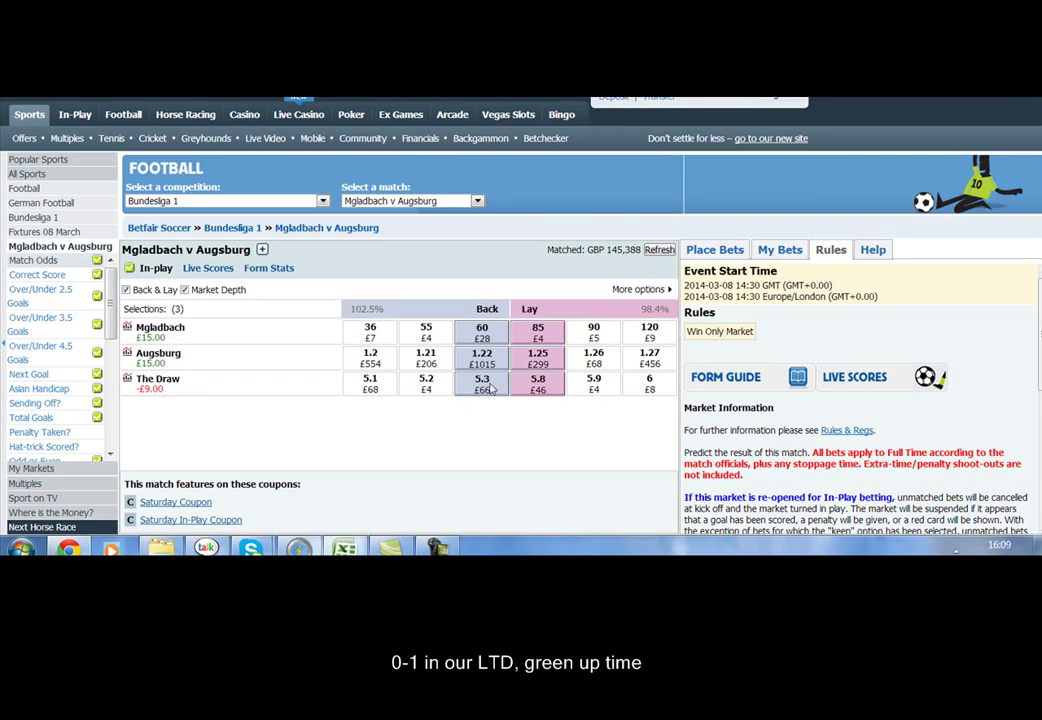
pyautogui.click(490, 388)
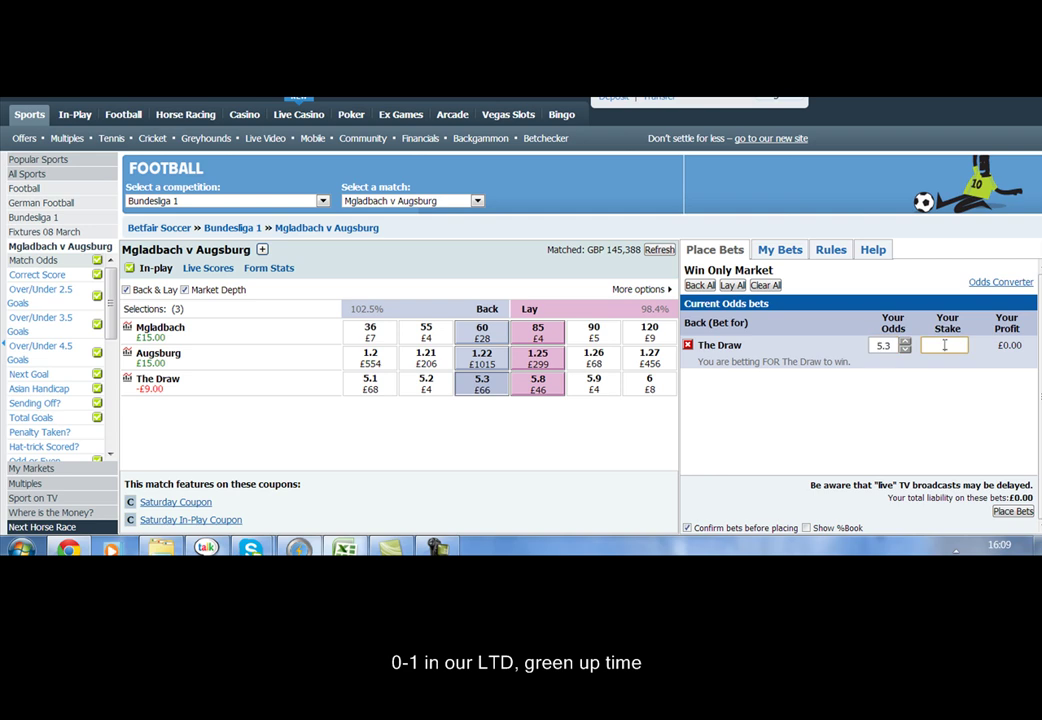
# - Back The Draw at 5.3 with a £4 stake to green up the trade
pyautogui.write('3')
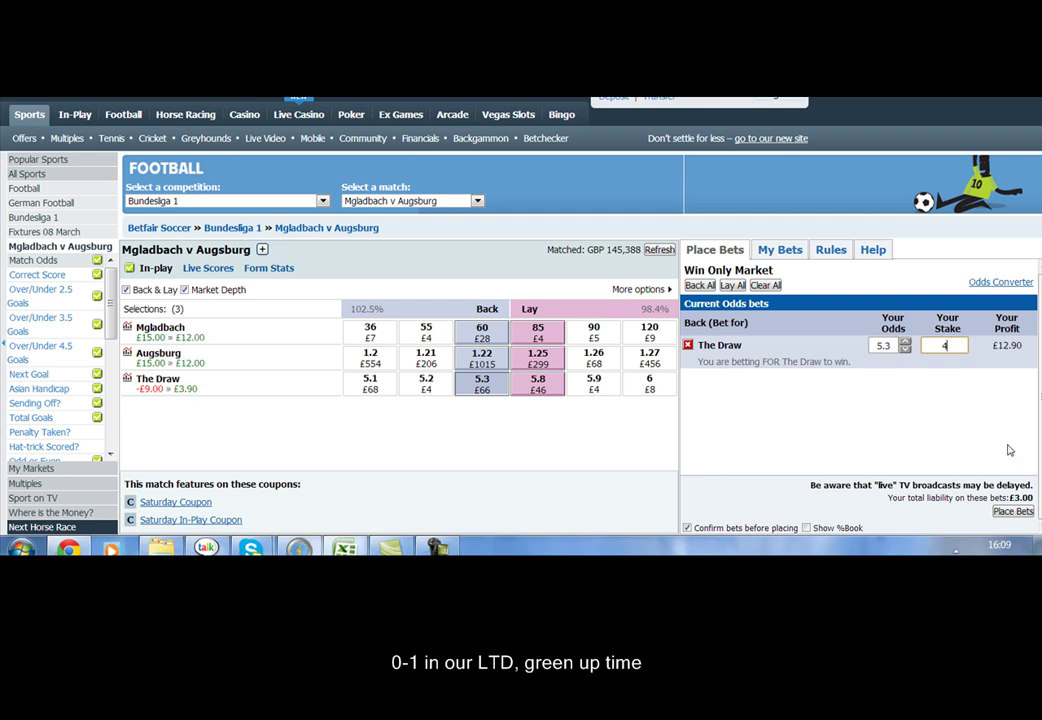
pyautogui.click(1013, 511)
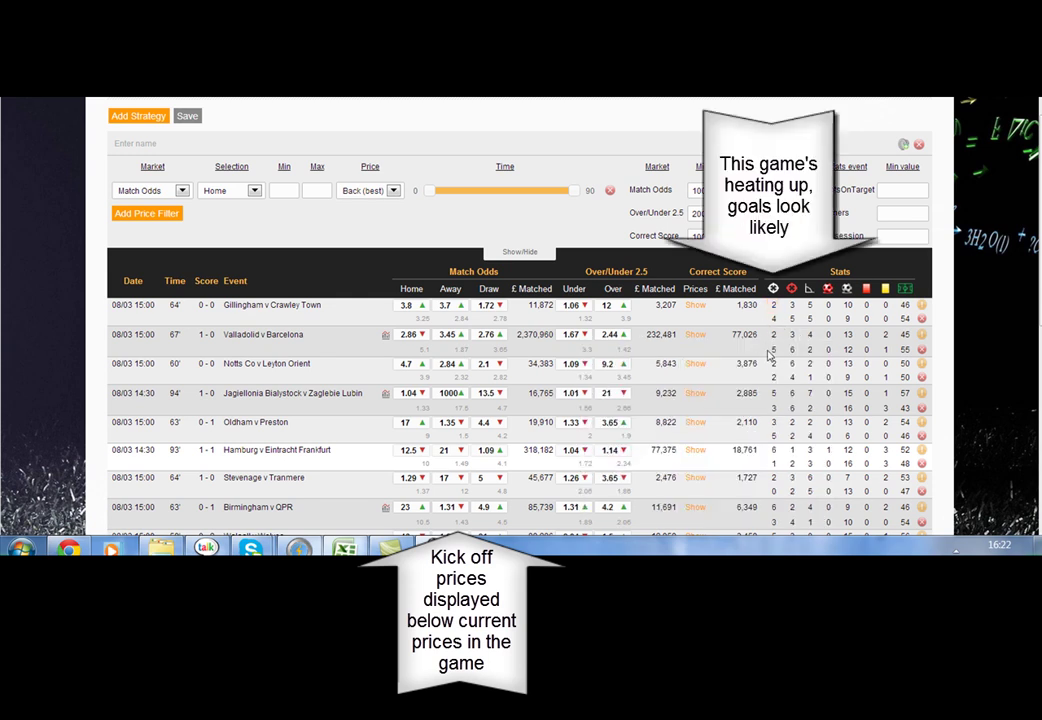
# - Open Gillingham v Crawley Town's market on Betfair from the scanner's price link
pyautogui.moveTo(612, 339)
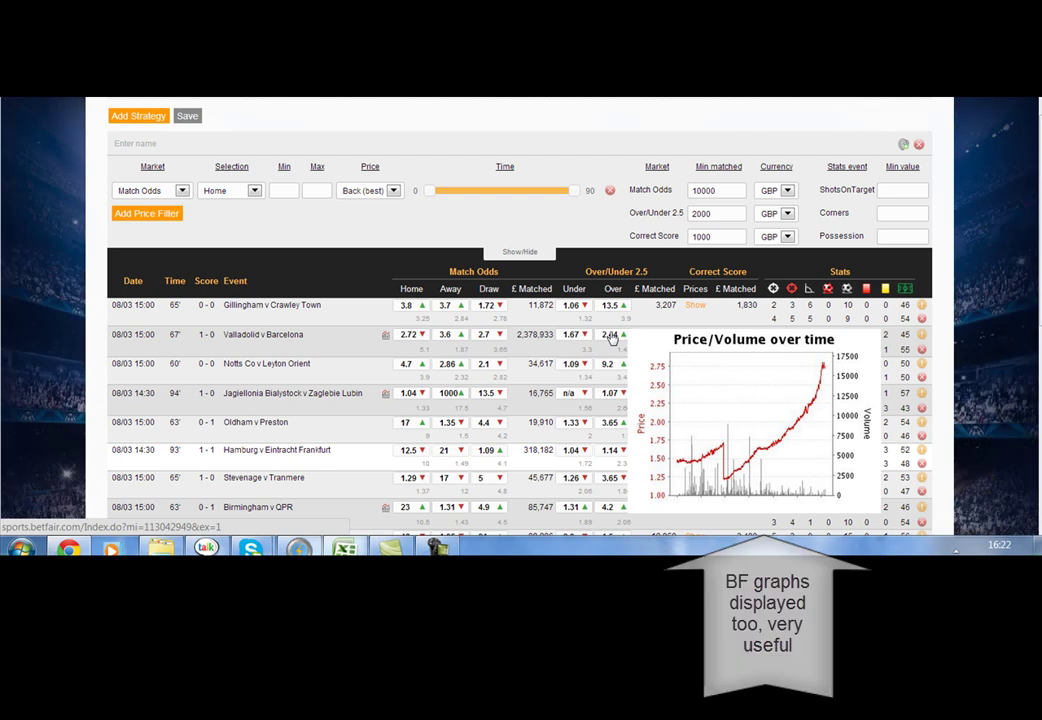
pyautogui.click(612, 339)
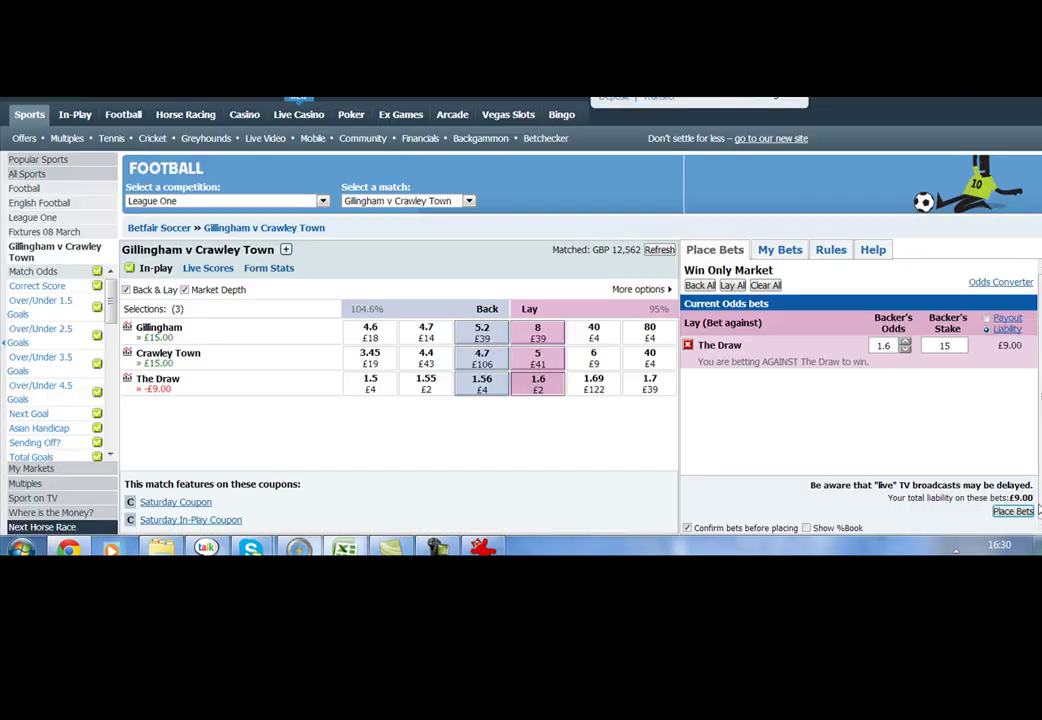
# - Place the £15 draw lay and refresh the market odds
pyautogui.click(1013, 511)
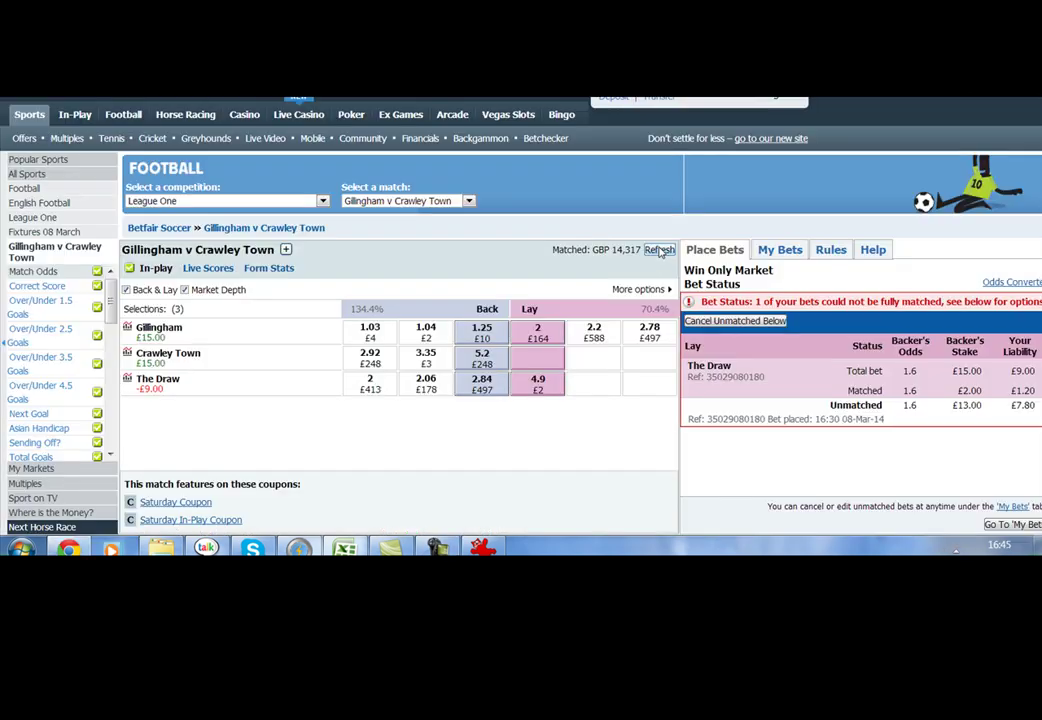
pyautogui.click(659, 251)
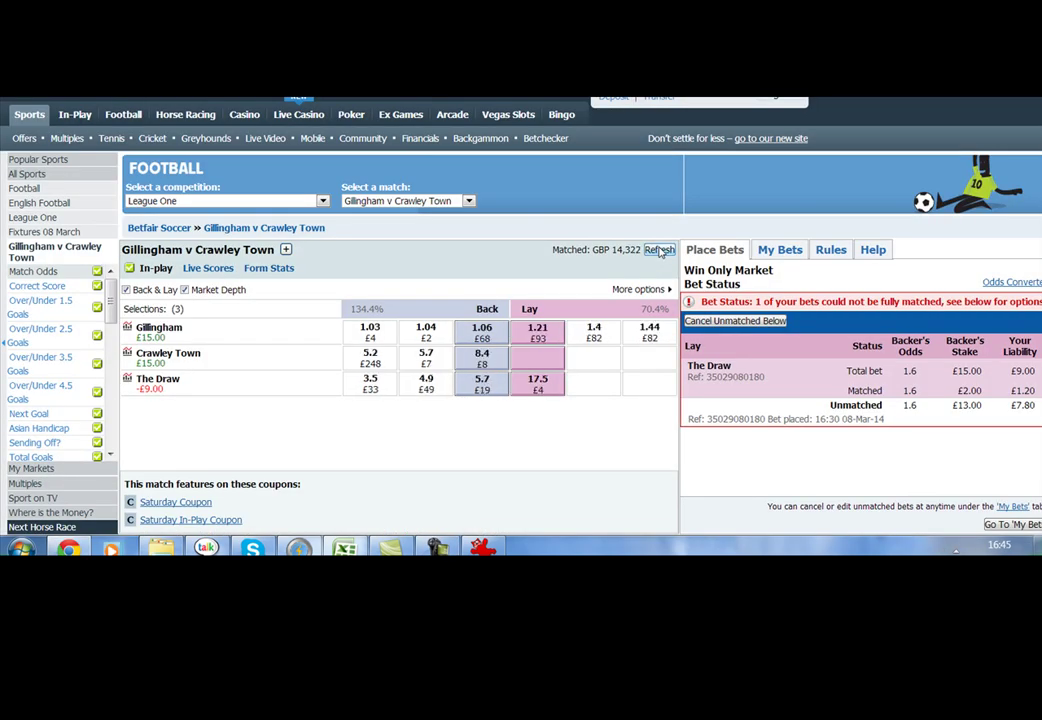
pyautogui.click(659, 251)
pyautogui.click(659, 251)
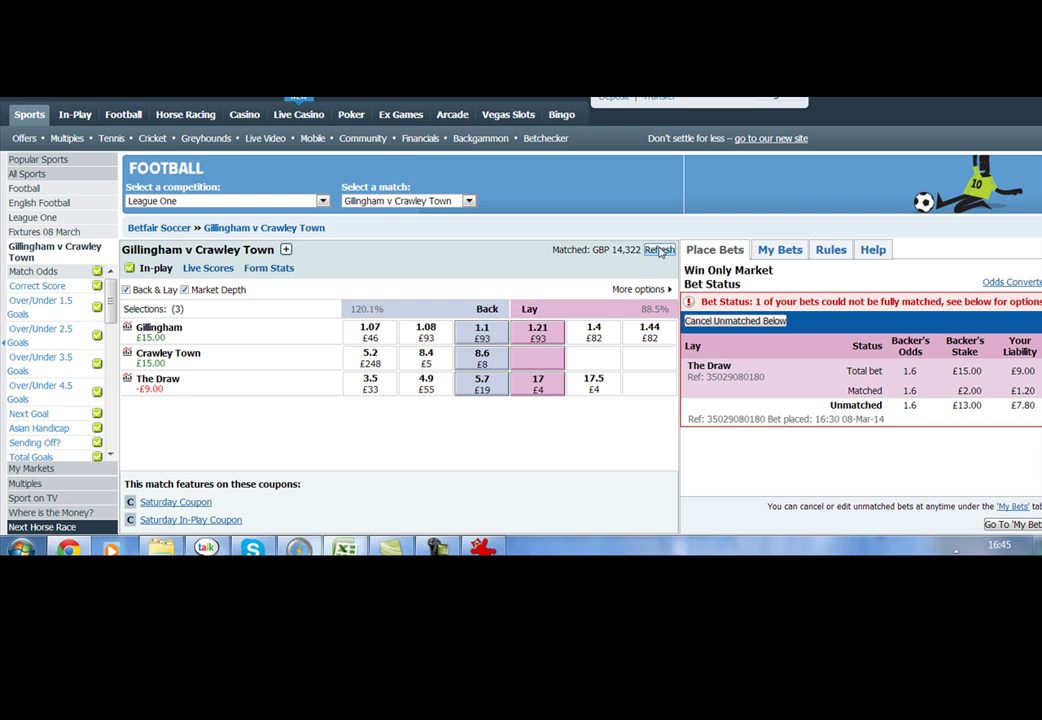
pyautogui.click(659, 251)
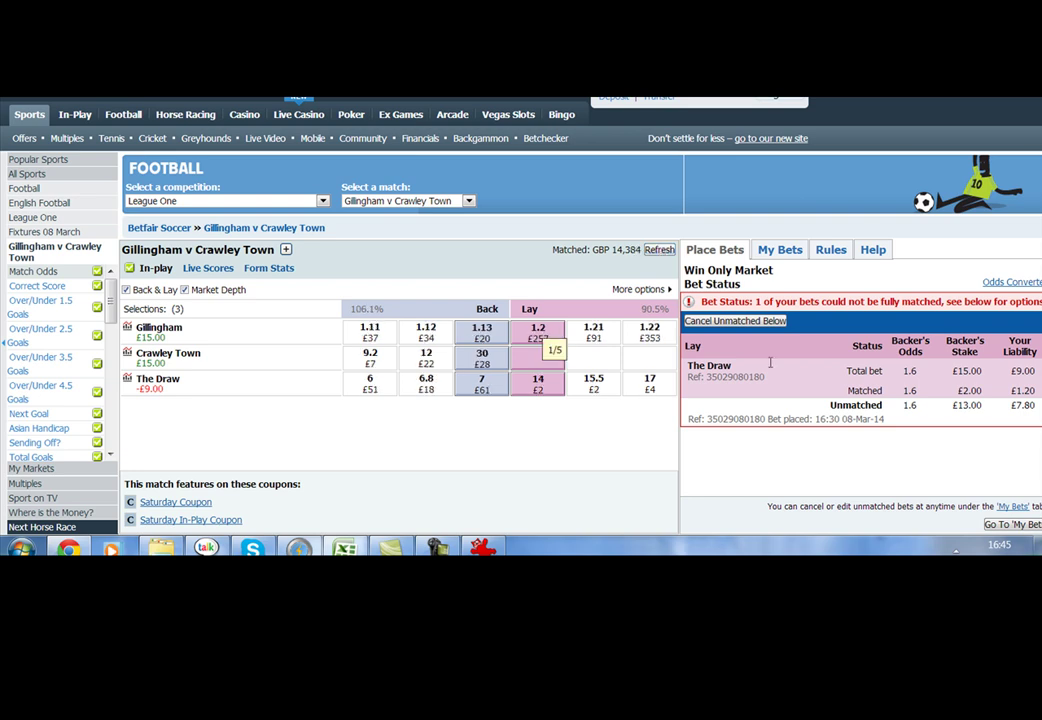
# - Lay Gillingham at 1.2 with a £25 stake
pyautogui.click(550, 340)
pyautogui.click(955, 348)
pyautogui.write('25')
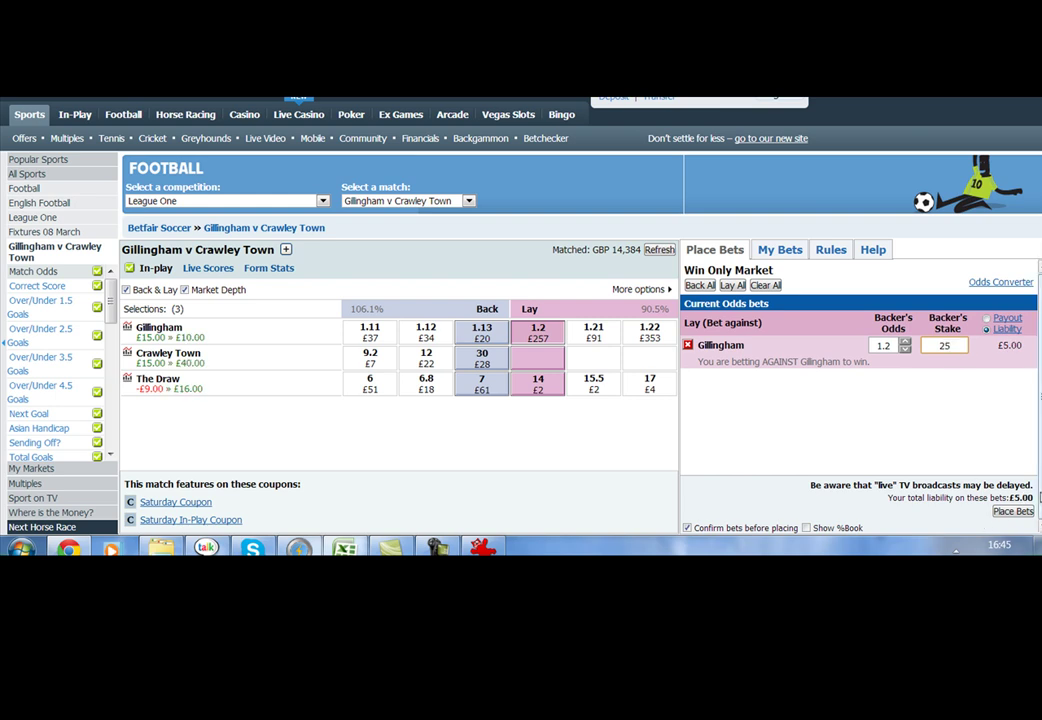
pyautogui.click(1016, 512)
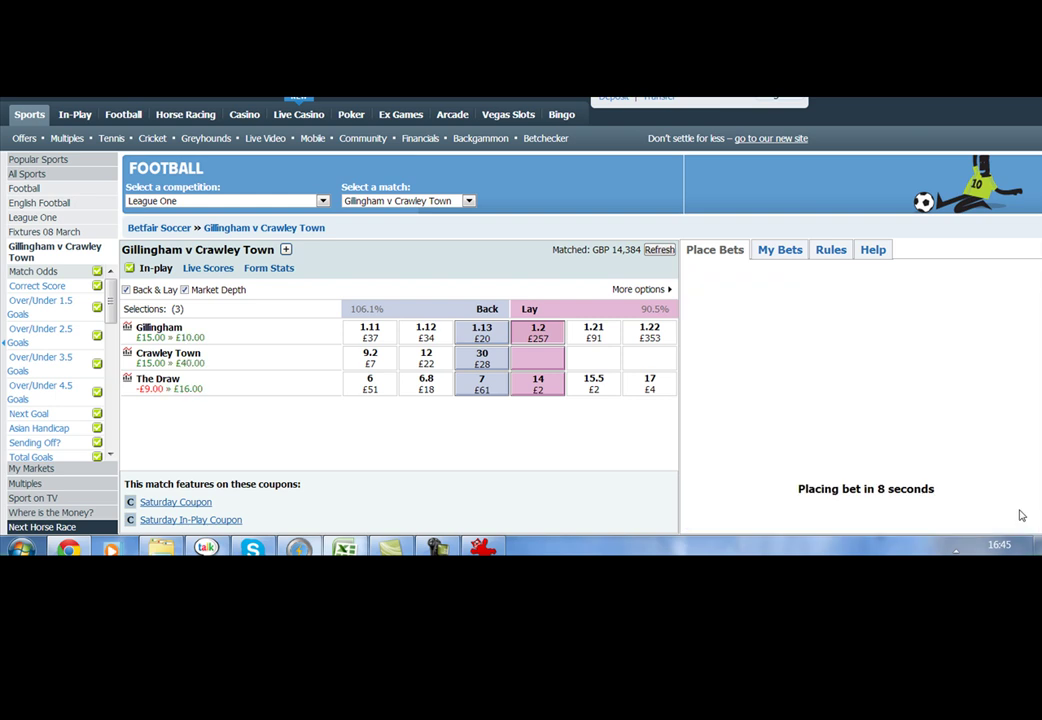